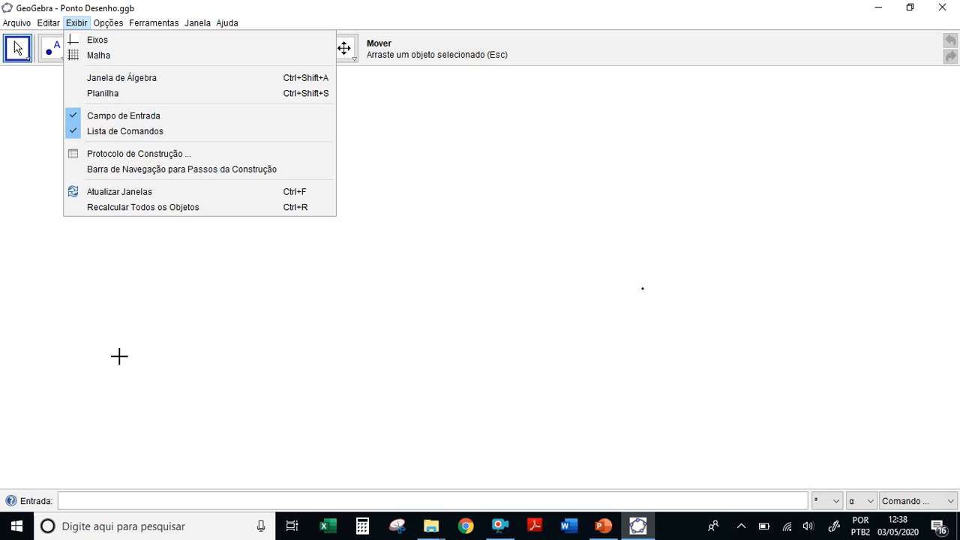
pyautogui.click(119, 356)
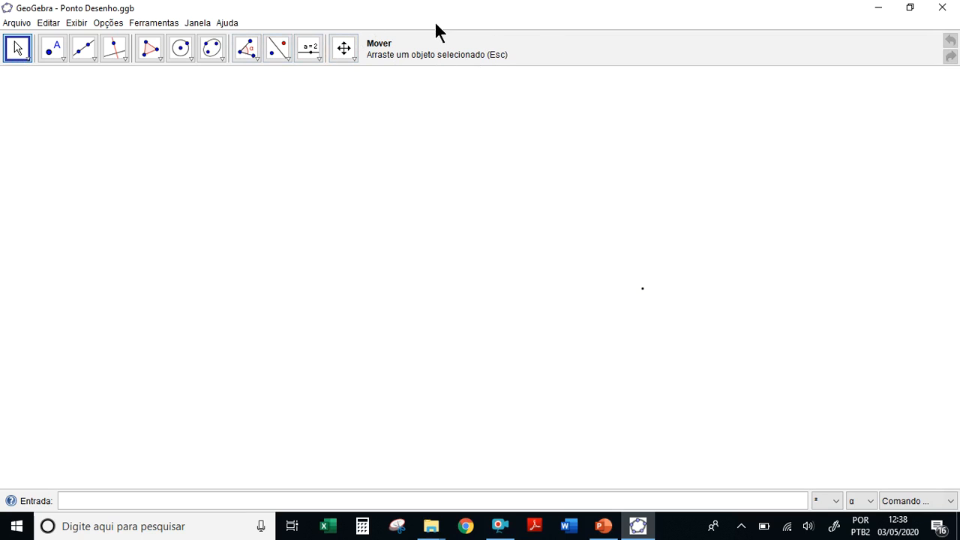
pyautogui.click(54, 53)
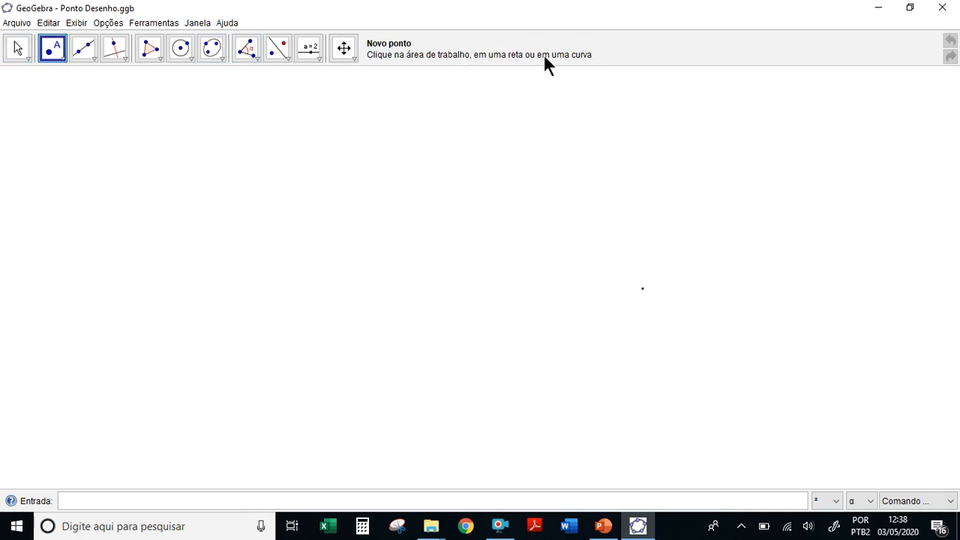
pyautogui.click(61, 58)
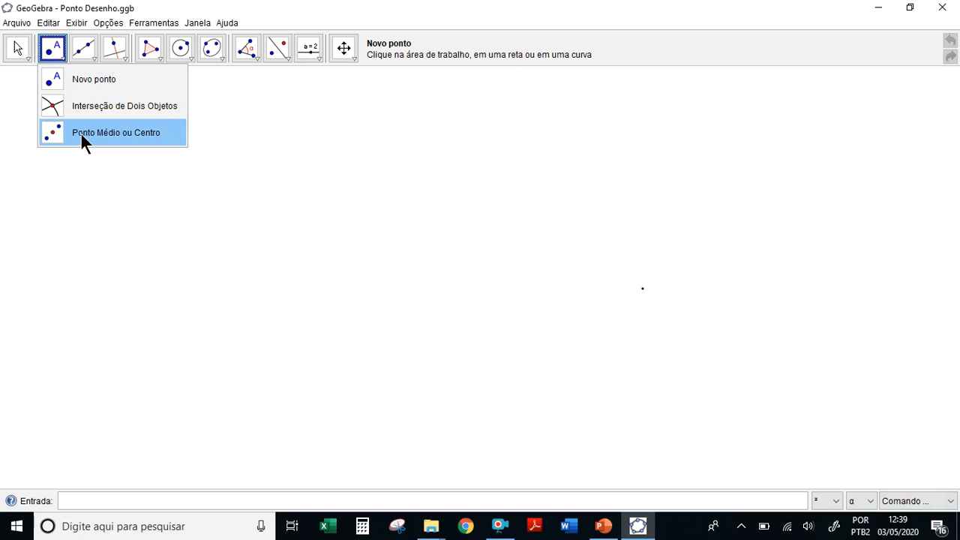
pyautogui.moveTo(89, 56)
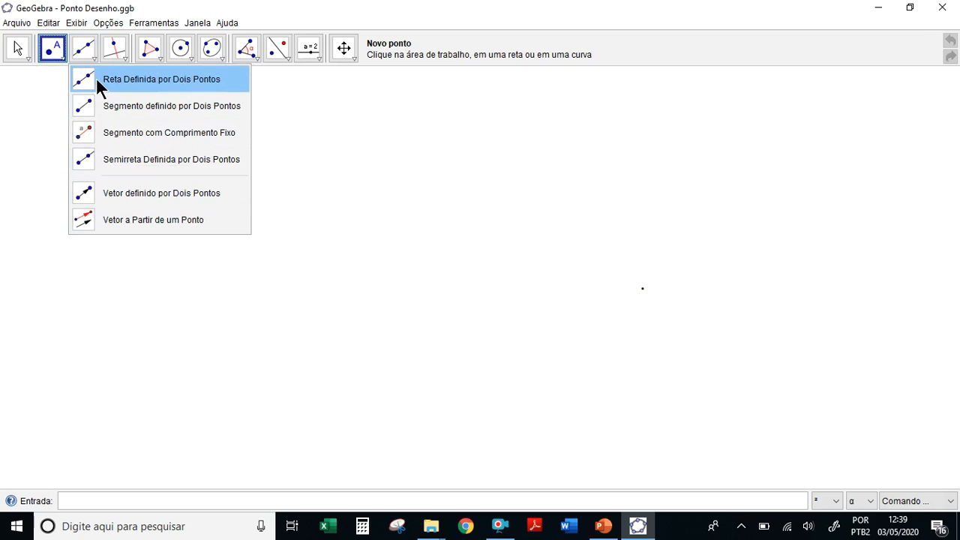
pyautogui.moveTo(159, 57)
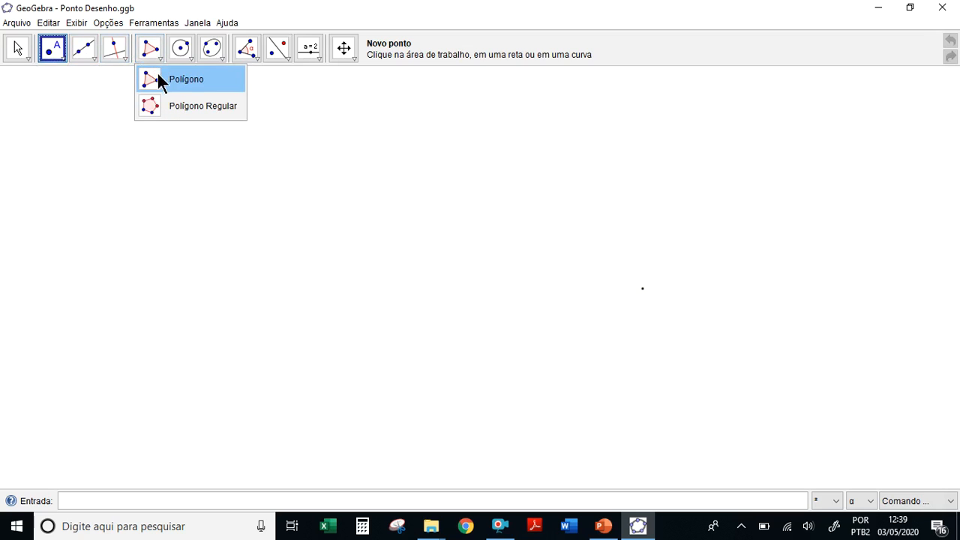
pyautogui.moveTo(247, 59)
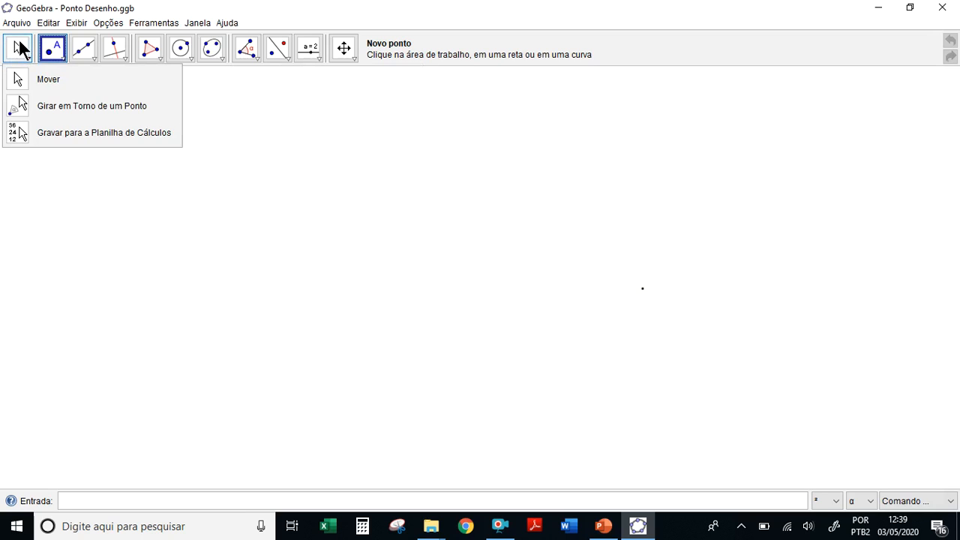
# Move the existing point a little up and to the left, and place two new free points to its left
pyautogui.click(20, 48)
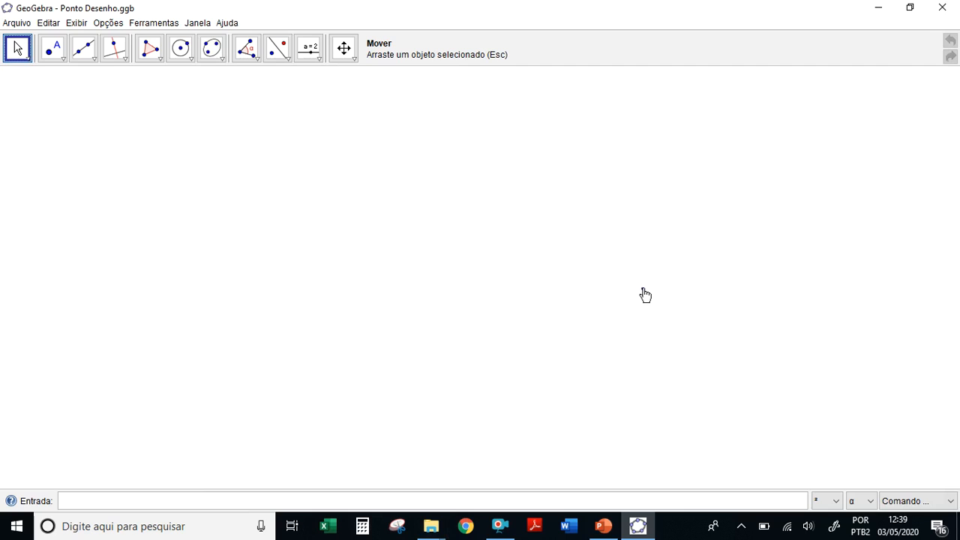
pyautogui.click(600, 246)
pyautogui.click(52, 46)
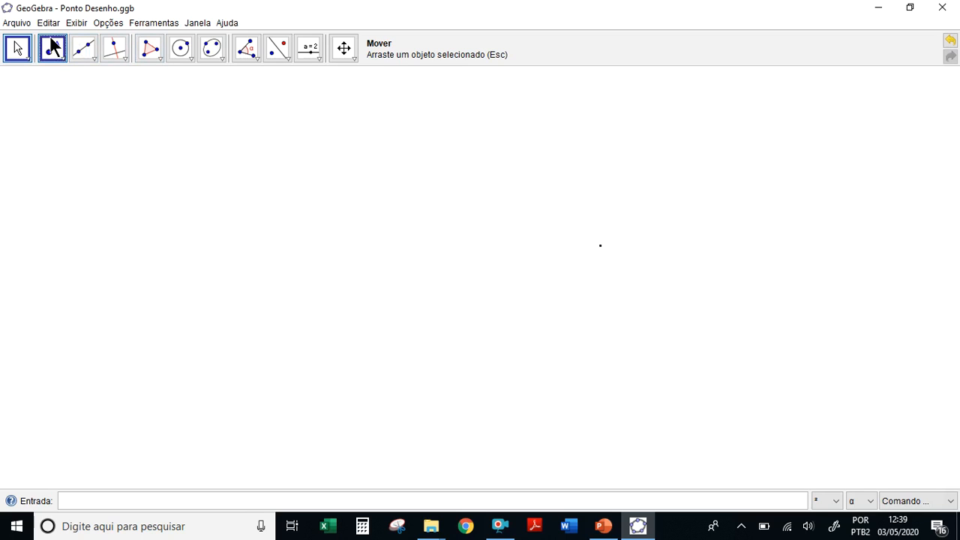
pyautogui.click(501, 256)
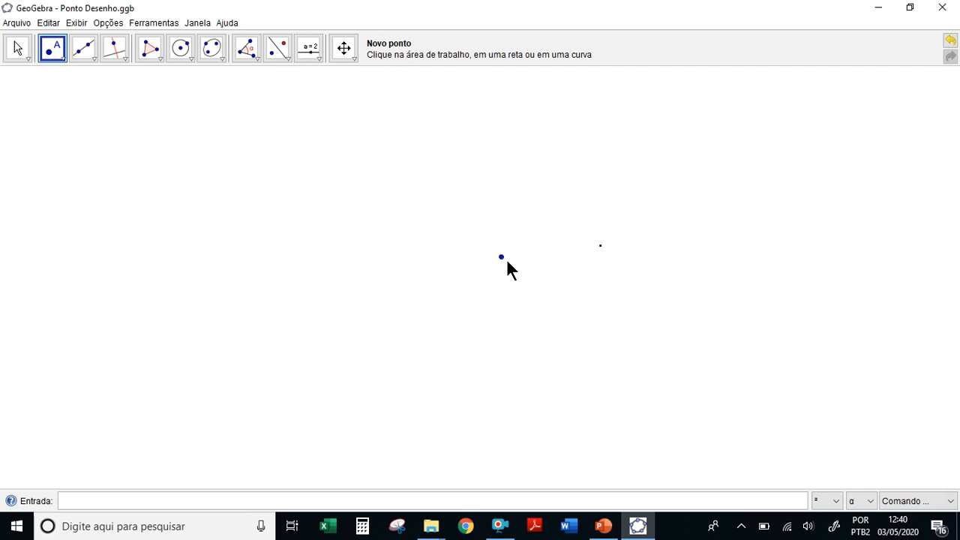
pyautogui.click(547, 169)
# Color point C red (255, 51, 51) and point B green (51, 255, 51) in the object properties
pyautogui.rightClick(547, 169)
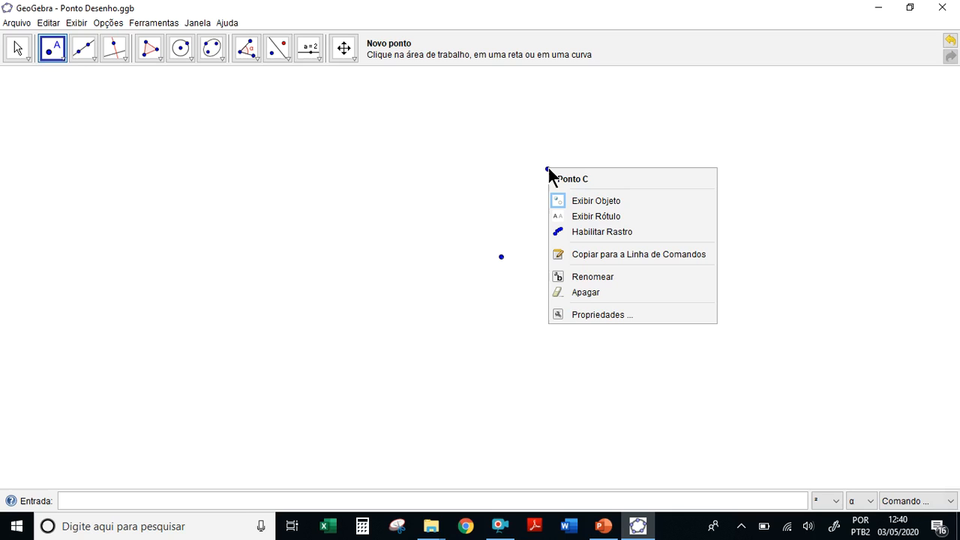
pyautogui.click(579, 307)
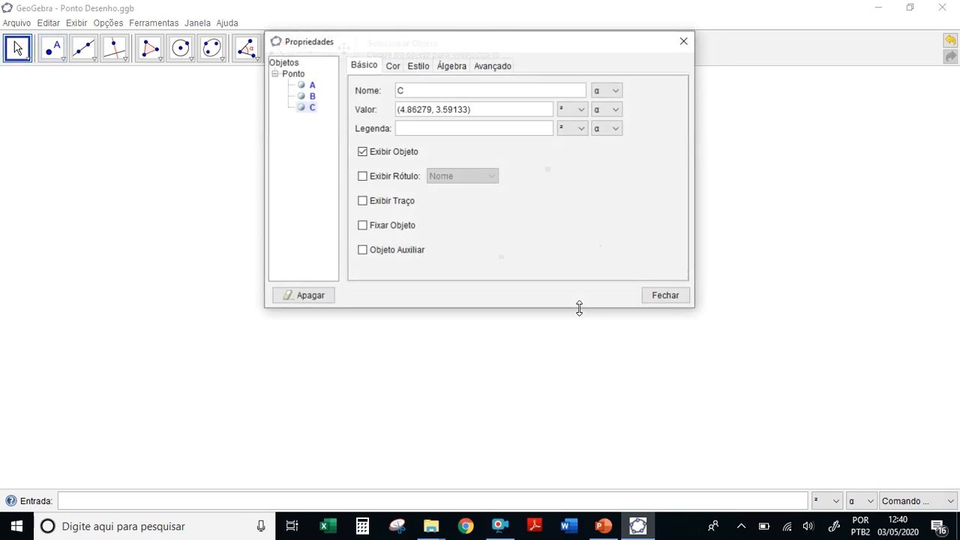
pyautogui.click(390, 67)
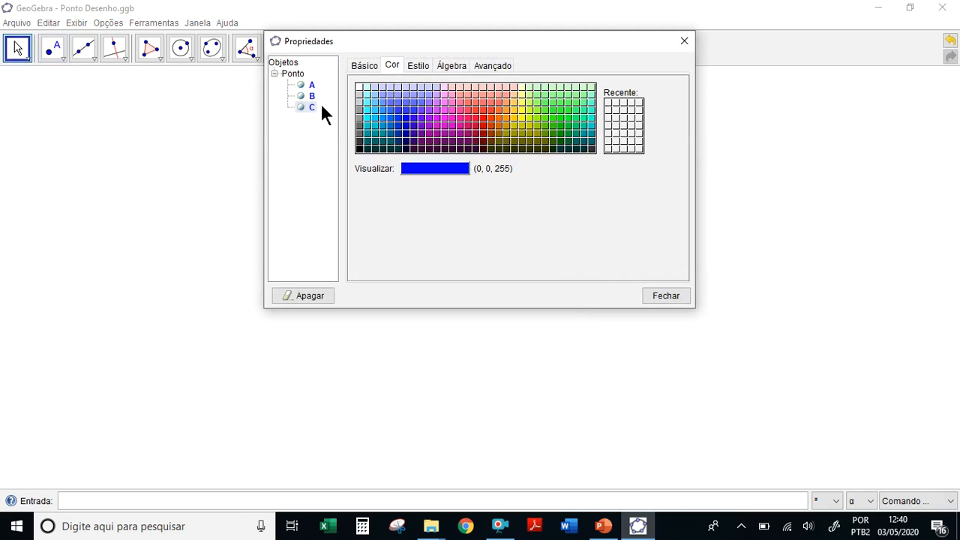
pyautogui.moveTo(390, 42); pyautogui.dragTo(140, 133)
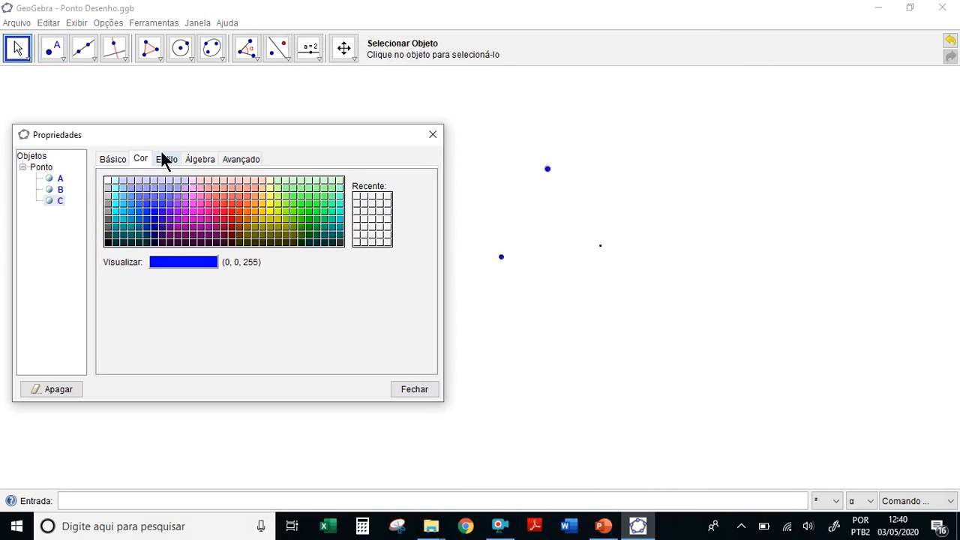
pyautogui.click(225, 204)
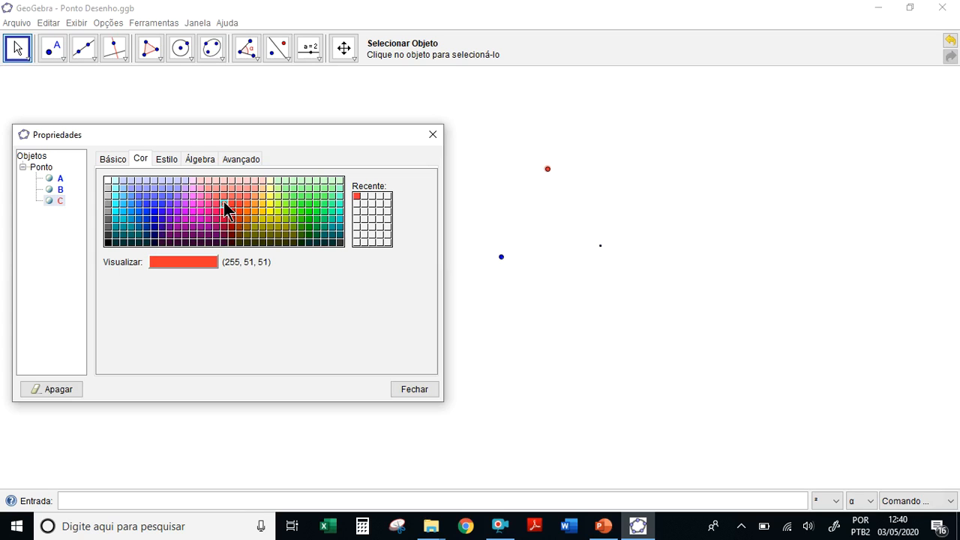
pyautogui.click(59, 190)
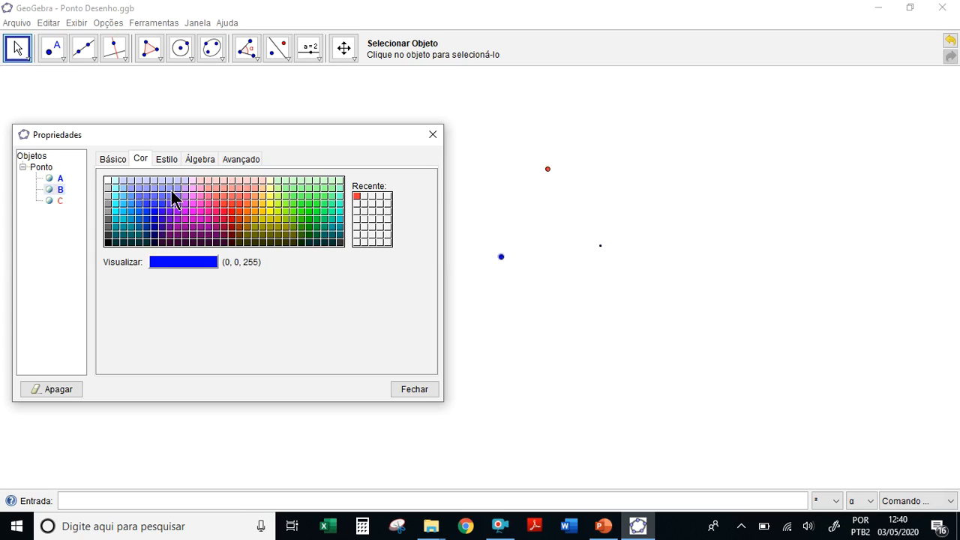
pyautogui.click(301, 204)
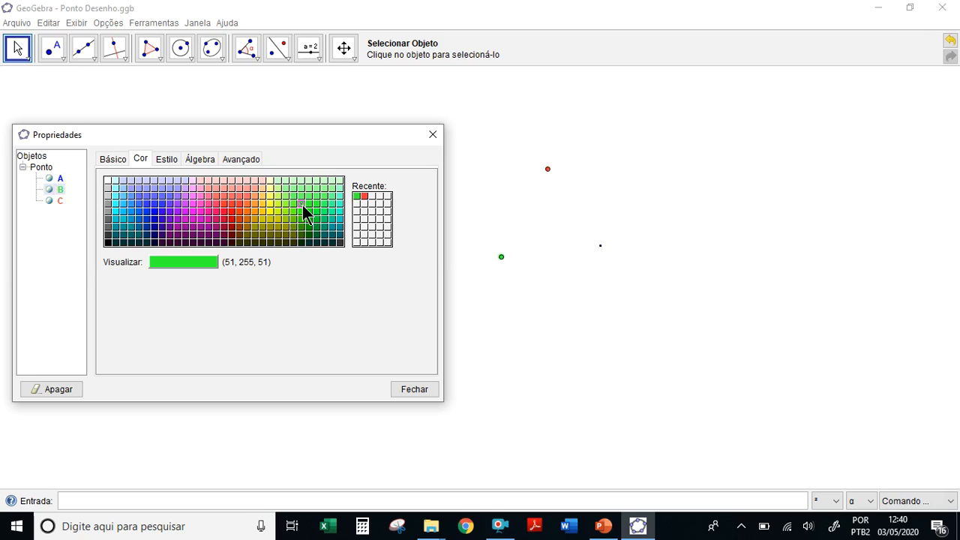
# Set point A's color to light blue (102, 102, 255) and close the properties
pyautogui.click(56, 178)
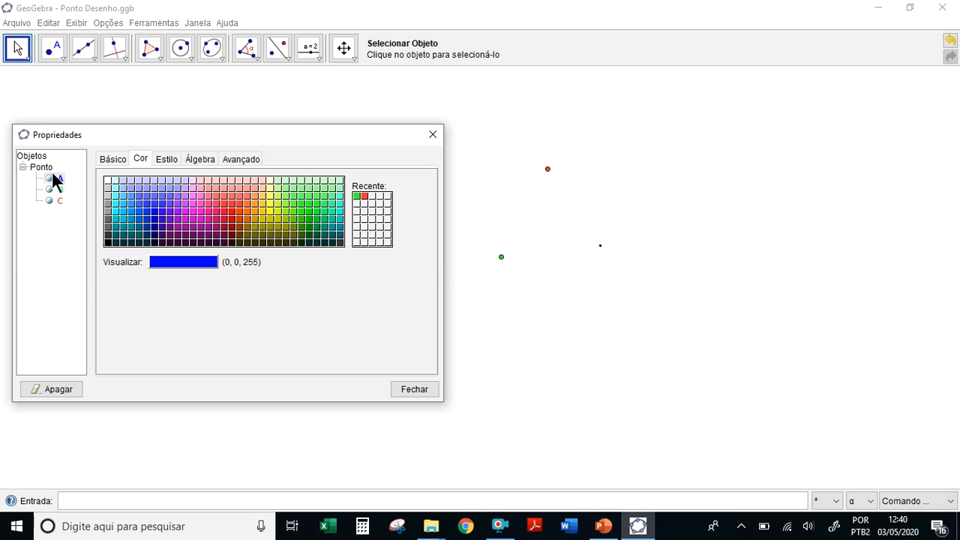
pyautogui.click(193, 204)
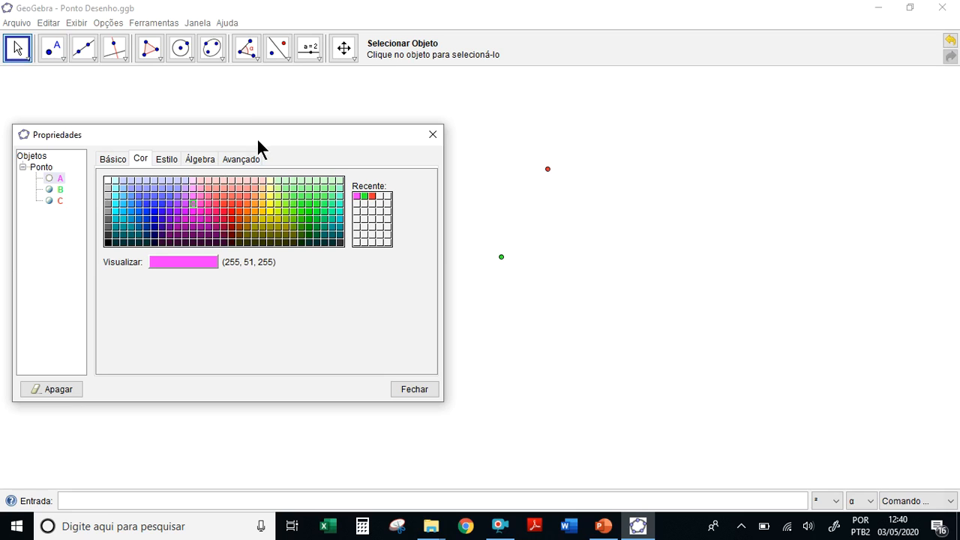
pyautogui.click(294, 195)
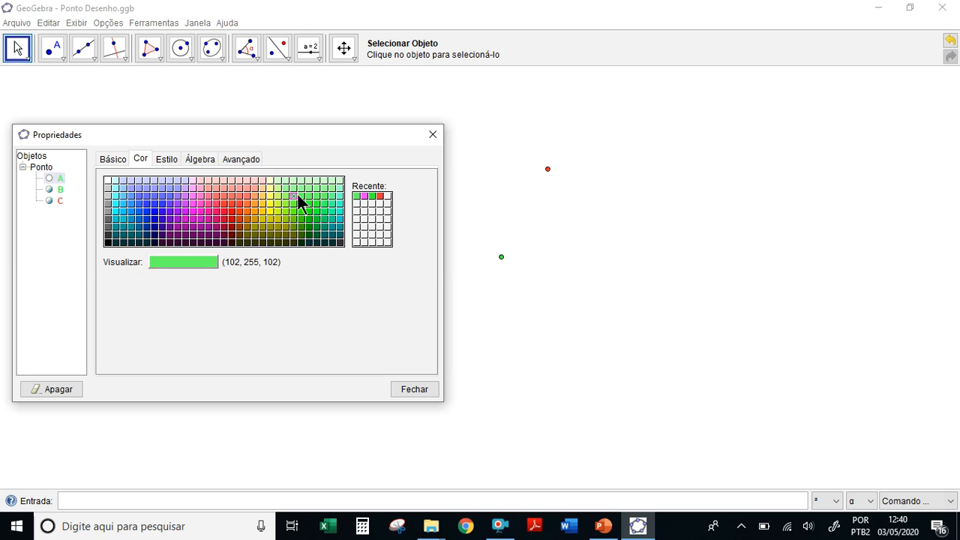
pyautogui.click(153, 197)
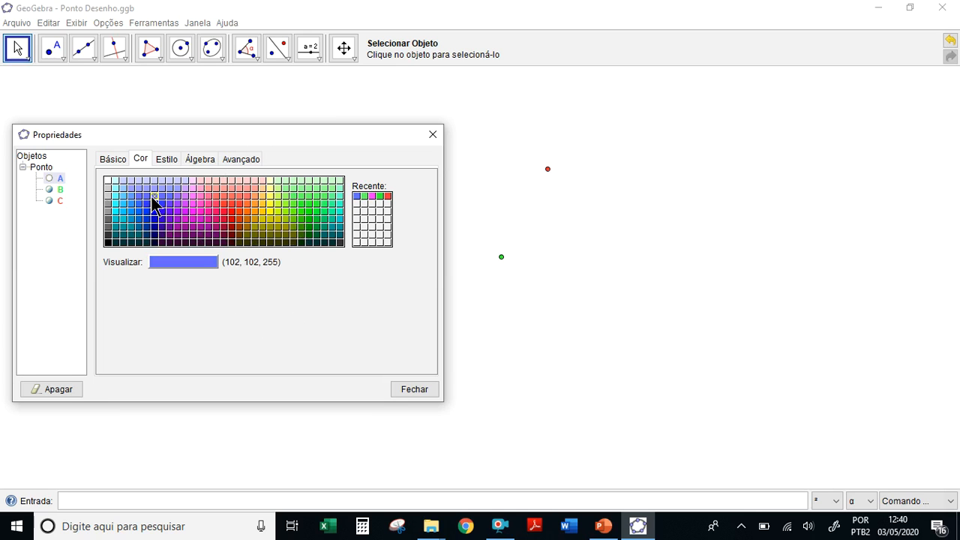
pyautogui.moveTo(232, 133)
pyautogui.mouseDown()
pyautogui.moveTo(155, 174)
pyautogui.moveTo(190, 202)
pyautogui.moveTo(242, 167)
pyautogui.moveTo(240, 151)
pyautogui.mouseUp()
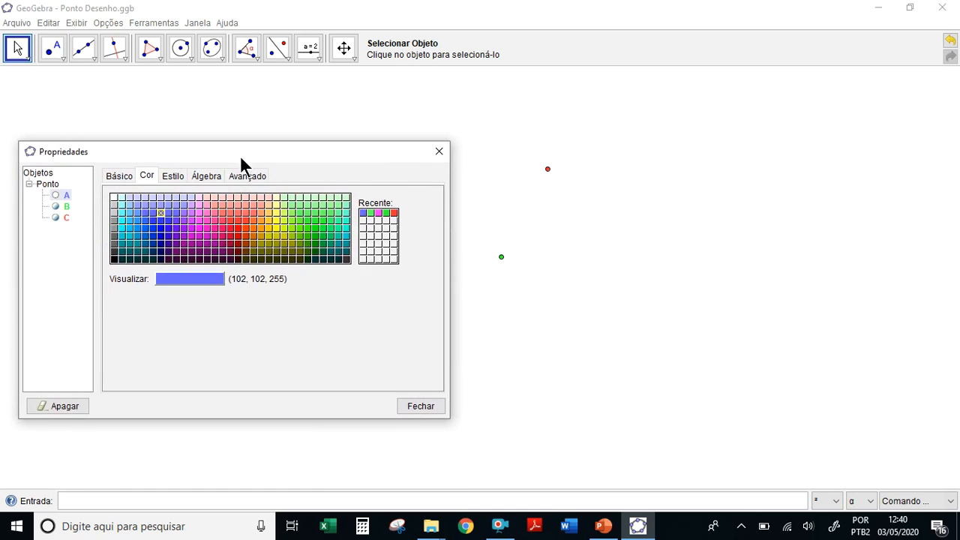
pyautogui.click(419, 409)
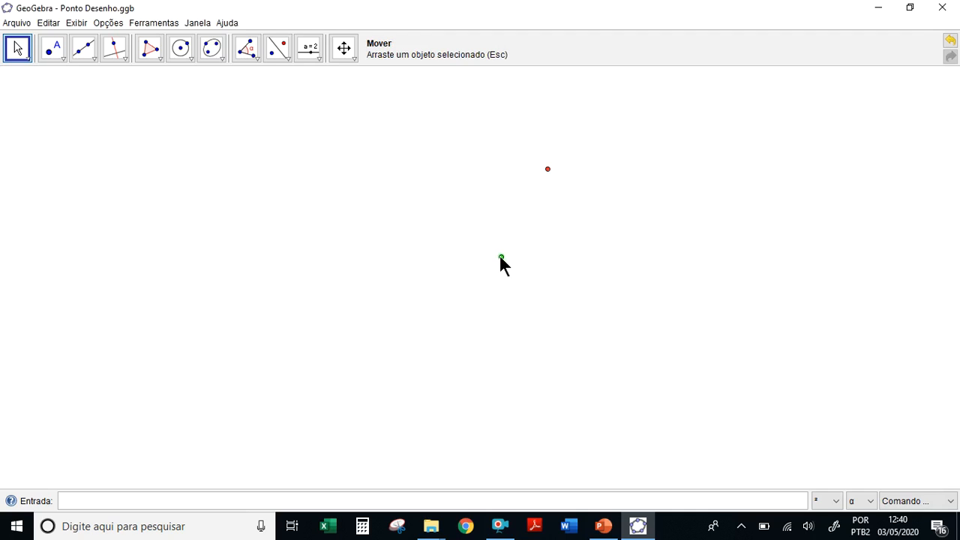
# Reopen the object properties, turn on the display of point A and set its point size to 2
pyautogui.rightClick(500, 257)
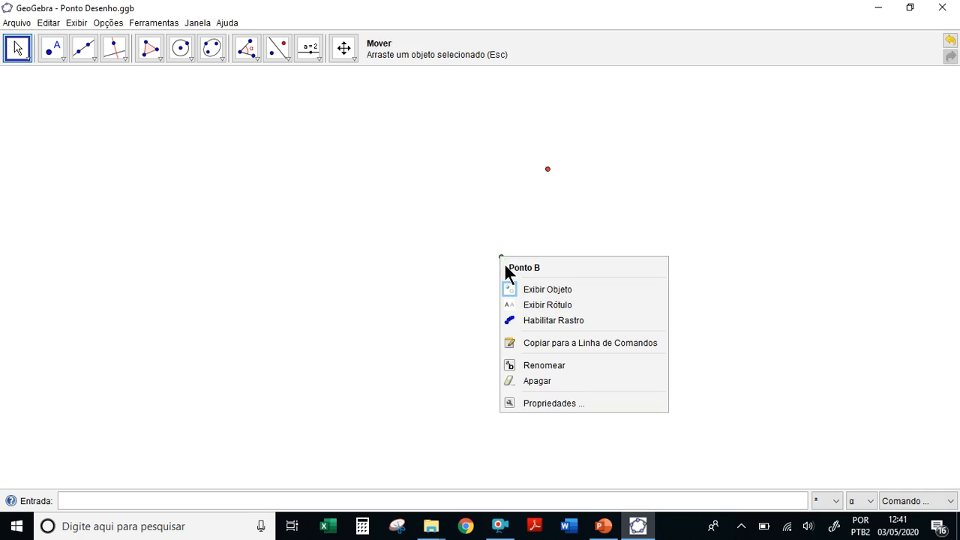
pyautogui.click(542, 402)
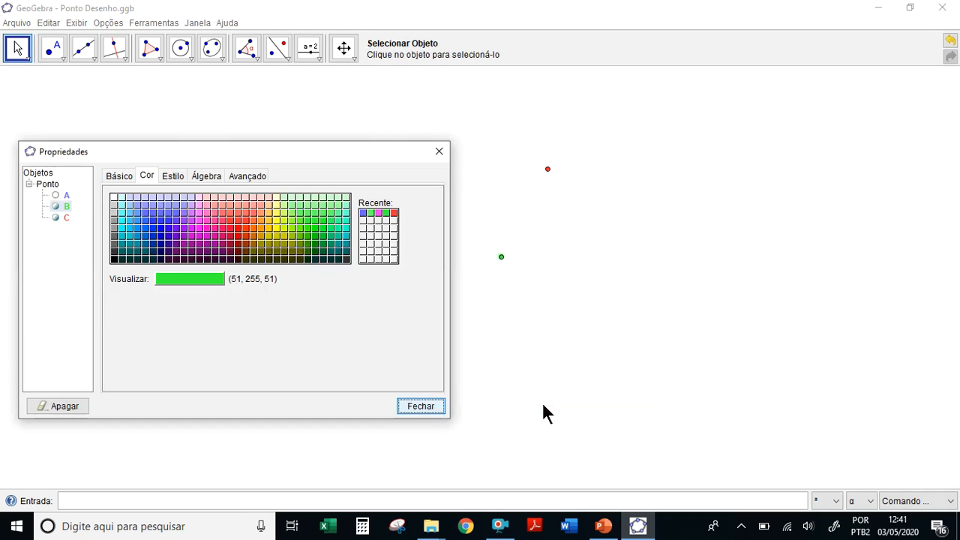
pyautogui.click(56, 198)
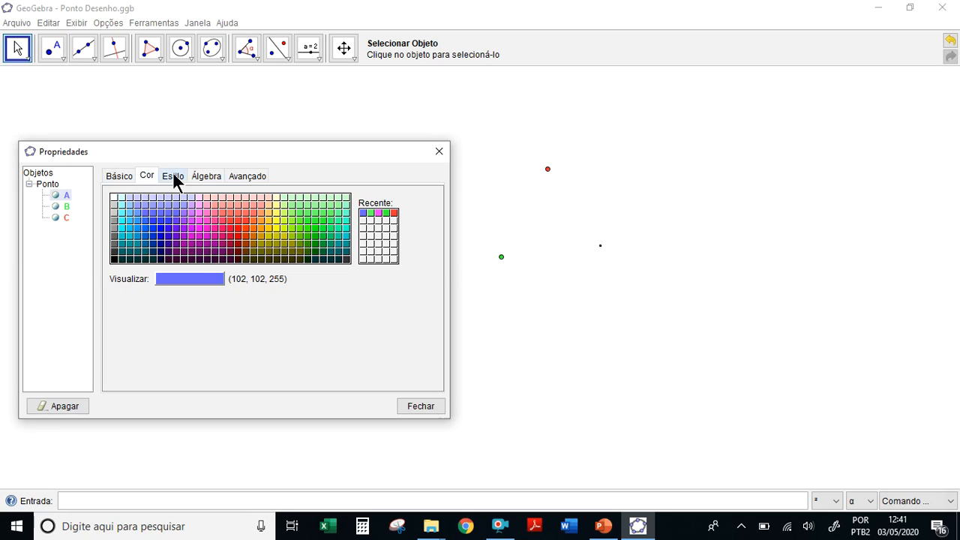
pyautogui.click(111, 180)
pyautogui.click(172, 177)
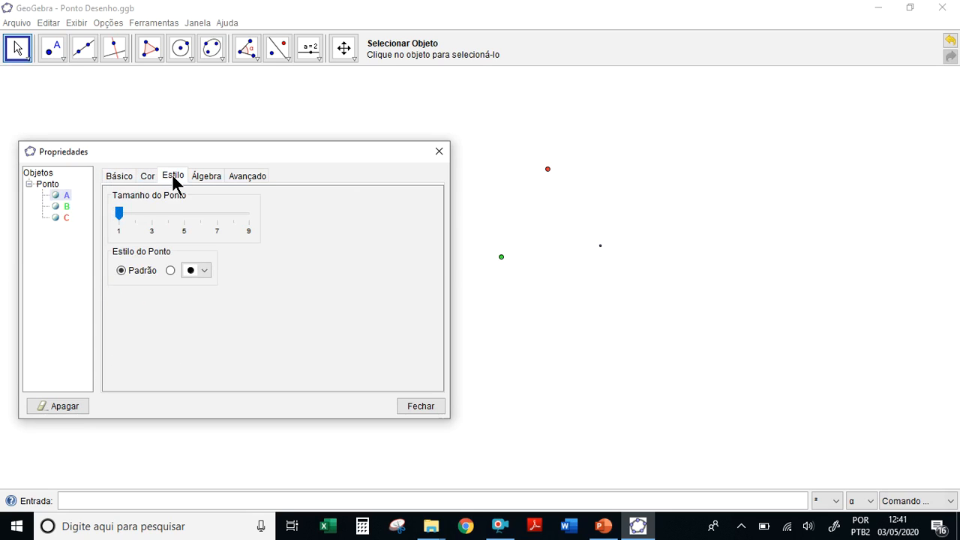
pyautogui.click(137, 211)
pyautogui.click(186, 223)
pyautogui.click(208, 223)
pyautogui.click(204, 216)
pyautogui.click(204, 214)
pyautogui.click(168, 214)
pyautogui.click(152, 214)
pyautogui.click(152, 214)
pyautogui.click(139, 216)
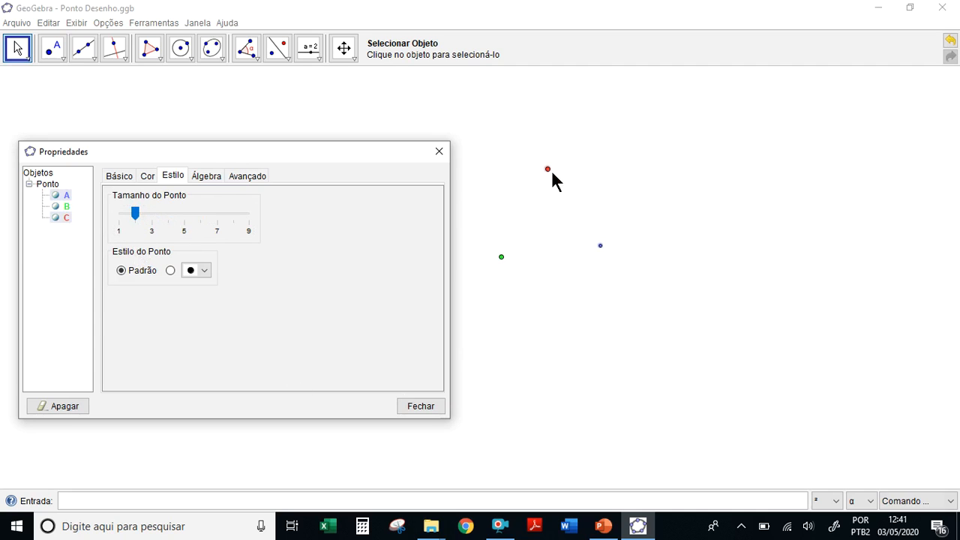
pyautogui.click(416, 405)
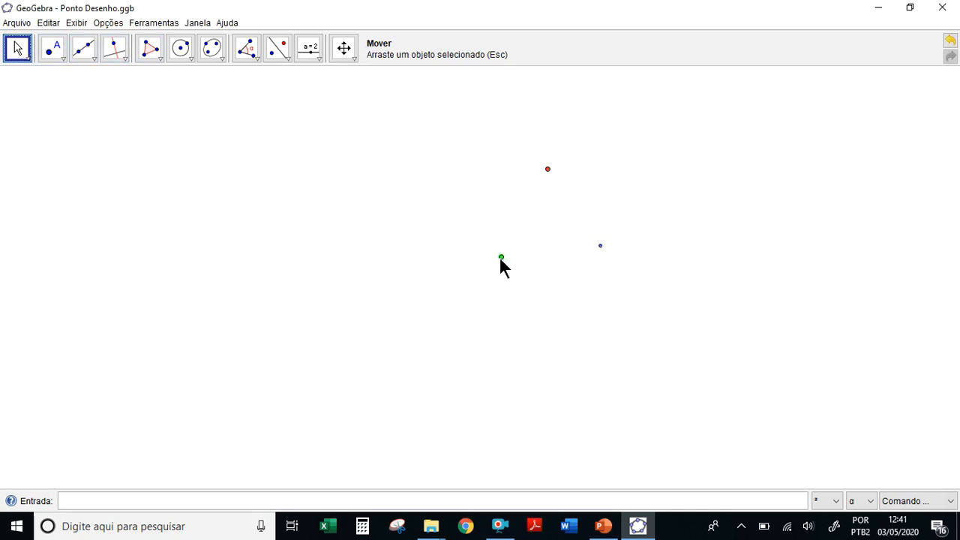
# Spread the points apart: move the green one to the upper left, the red one to the bottom, and the blue one slightly down and right
pyautogui.moveTo(501, 259); pyautogui.dragTo(413, 334)
pyautogui.moveTo(341, 218); pyautogui.dragTo(387, 210)
pyautogui.moveTo(548, 169); pyautogui.dragTo(529, 361)
pyautogui.moveTo(600, 245); pyautogui.dragTo(637, 270)
# Try a line defined by two points through the green and red points, and undo it
pyautogui.click(85, 52)
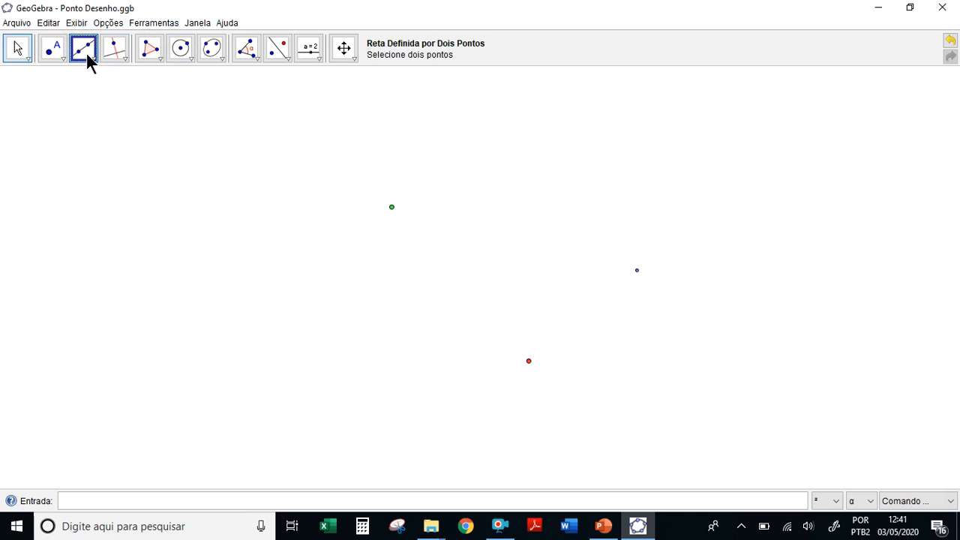
pyautogui.click(93, 60)
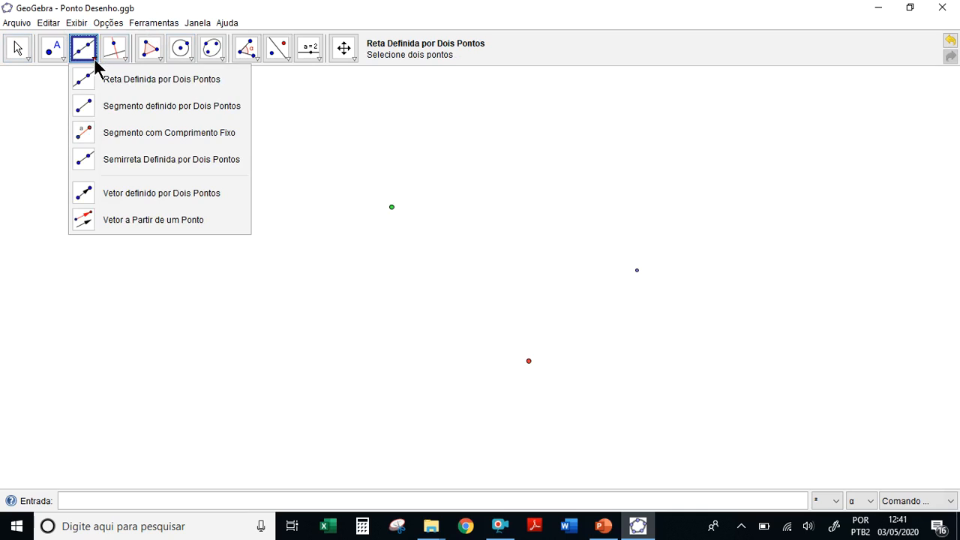
pyautogui.click(392, 207)
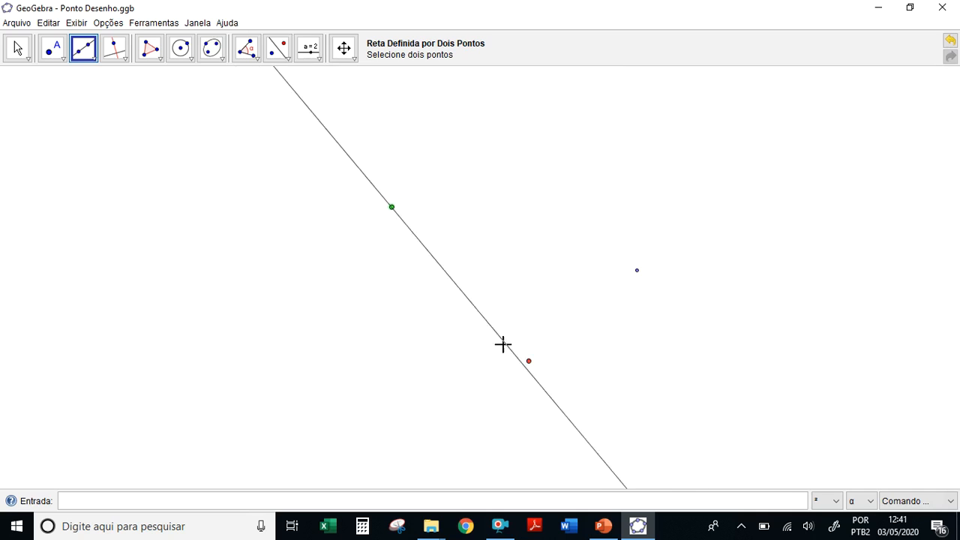
pyautogui.click(529, 361)
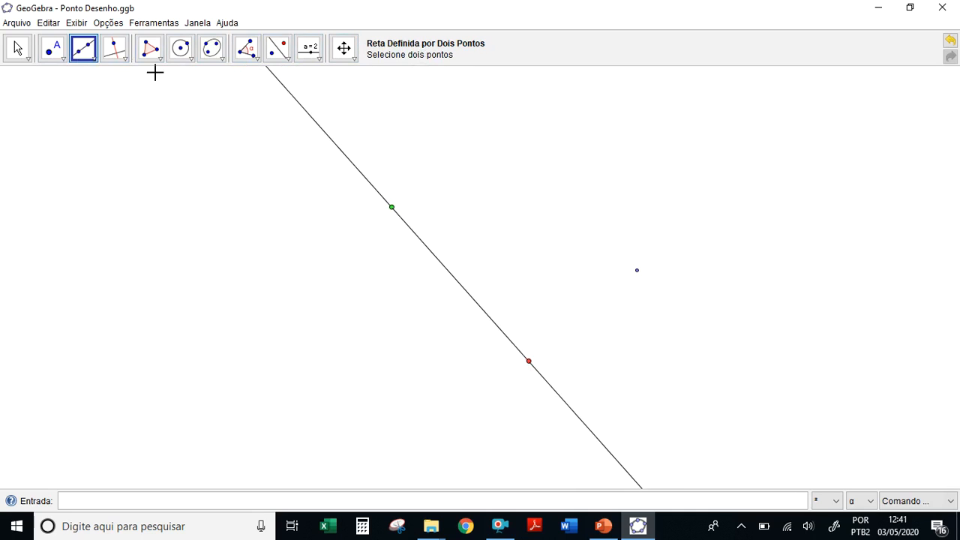
pyautogui.click(950, 41)
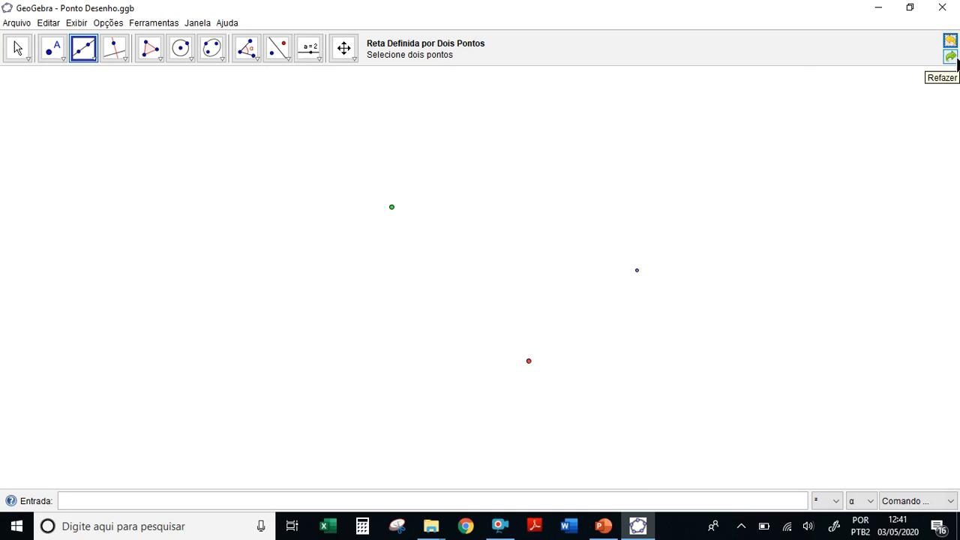
# Connect the green, red and blue points with three segments defined by two points to form a triangle
pyautogui.click(87, 60)
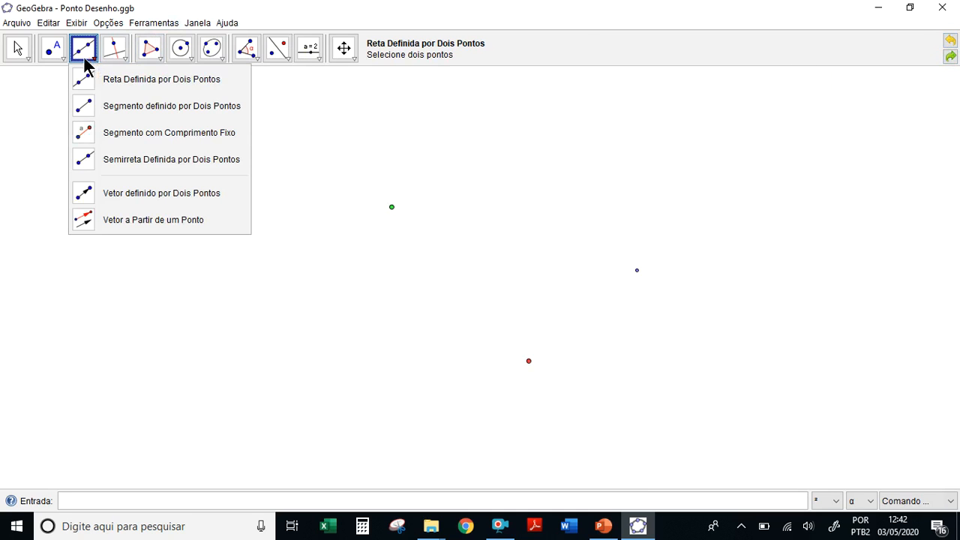
pyautogui.click(92, 107)
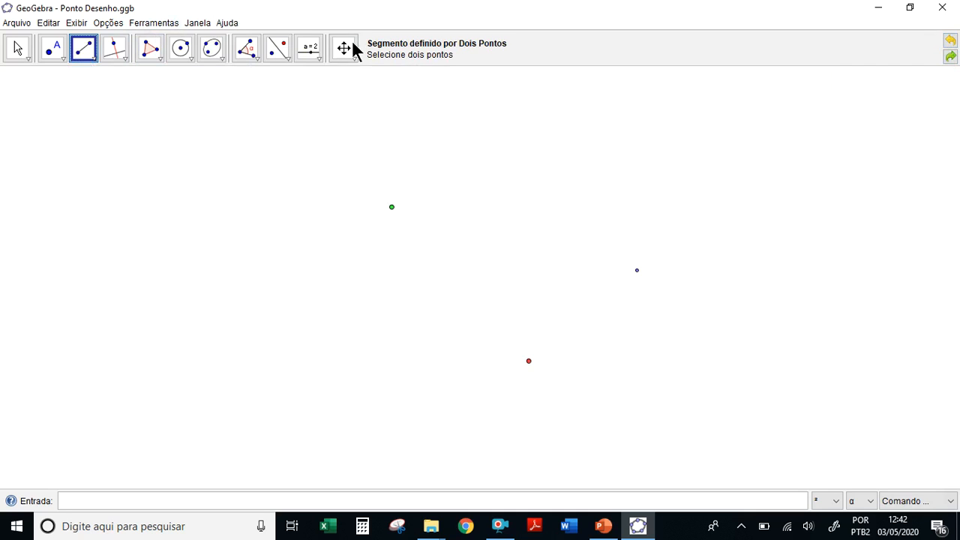
pyautogui.click(391, 207)
pyautogui.click(528, 361)
pyautogui.click(529, 360)
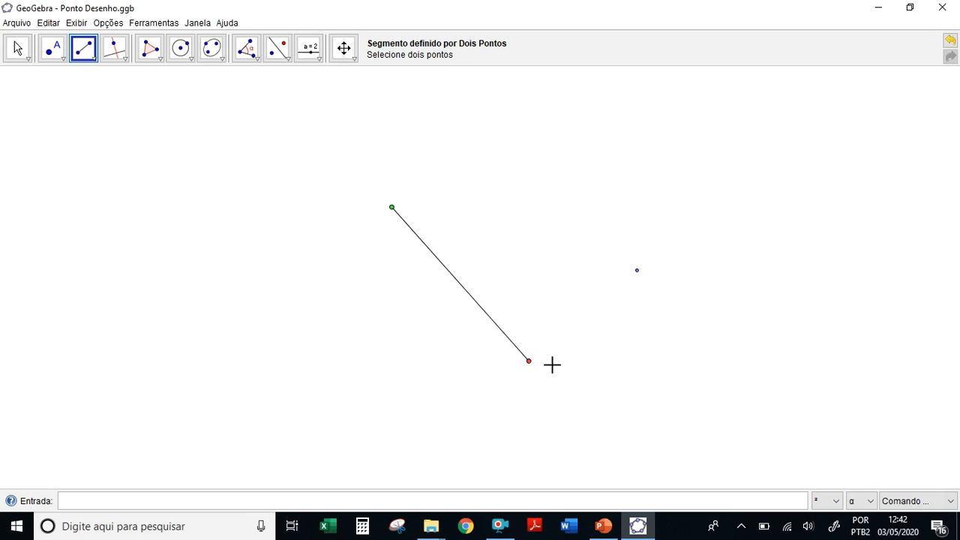
pyautogui.click(528, 361)
pyautogui.click(636, 270)
pyautogui.click(637, 270)
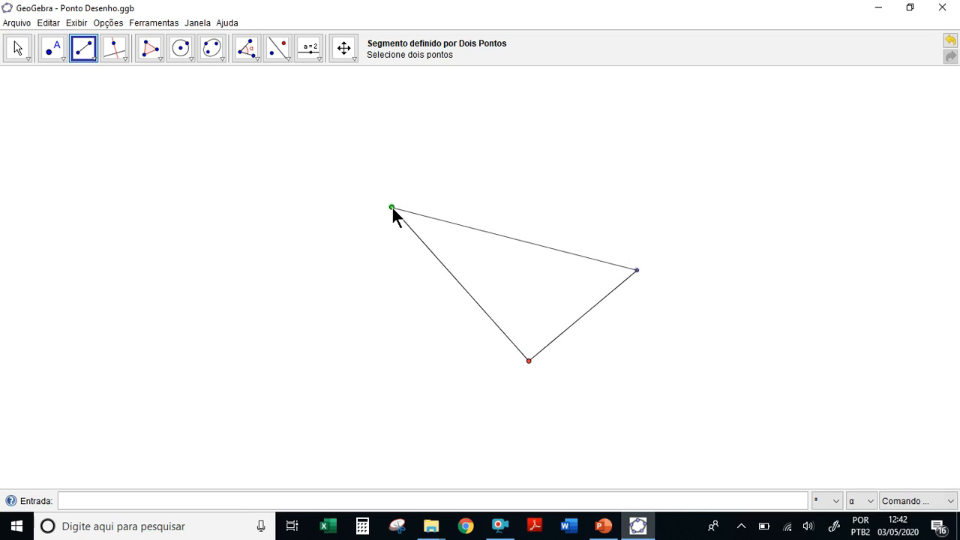
pyautogui.click(392, 208)
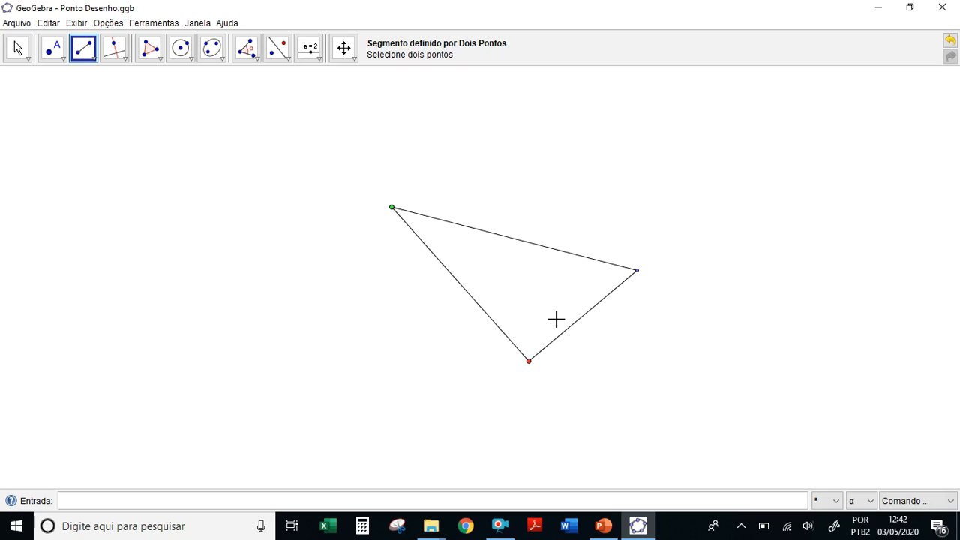
# Try moving the red vertex down and to the left twice, and undo the moves and the three segments
pyautogui.click(15, 51)
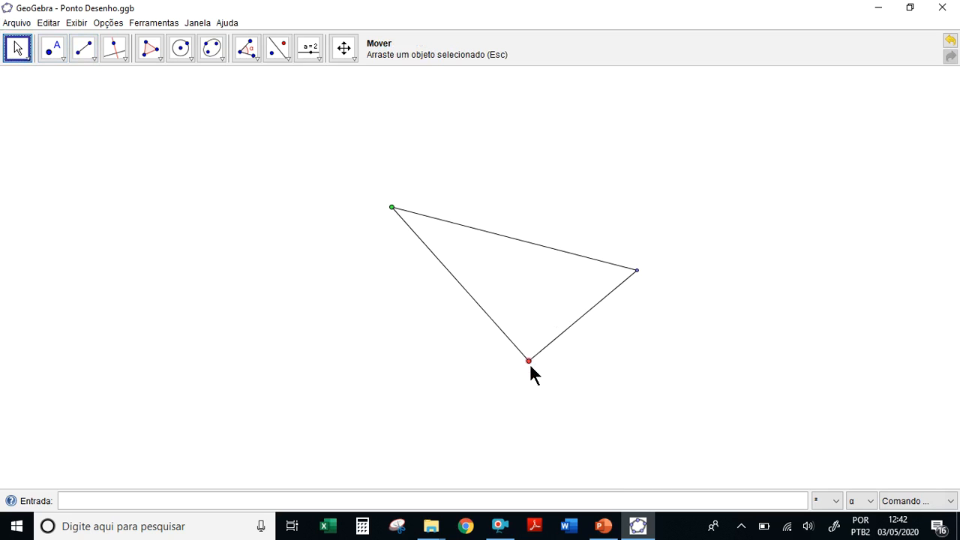
pyautogui.moveTo(529, 363); pyautogui.dragTo(446, 379)
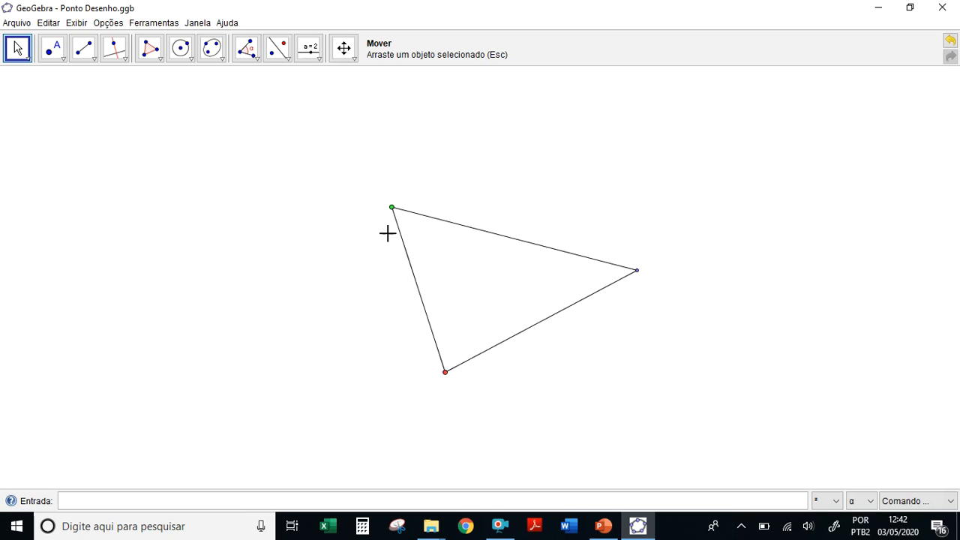
pyautogui.moveTo(446, 373); pyautogui.dragTo(415, 398)
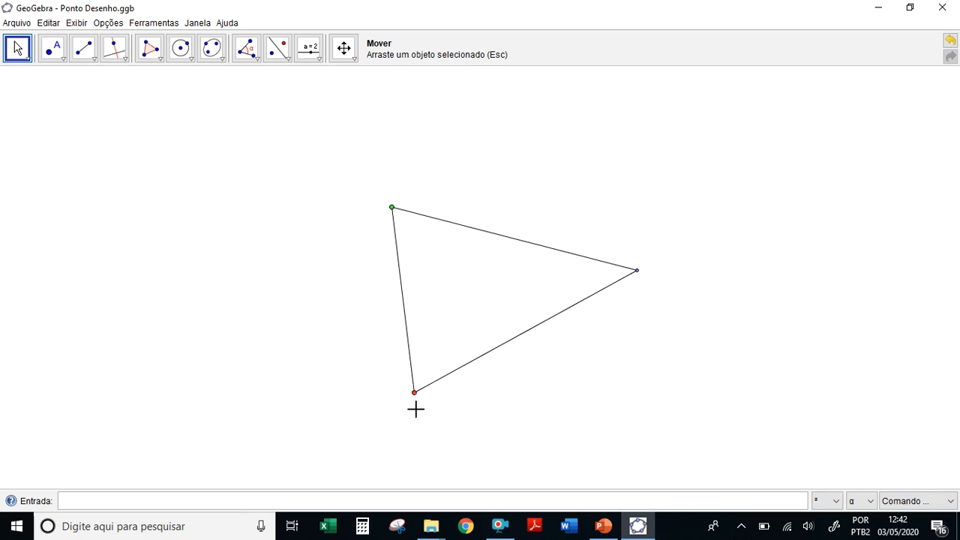
pyautogui.click(956, 44)
pyautogui.click(956, 44)
pyautogui.click(955, 44)
pyautogui.click(956, 43)
pyautogui.click(955, 43)
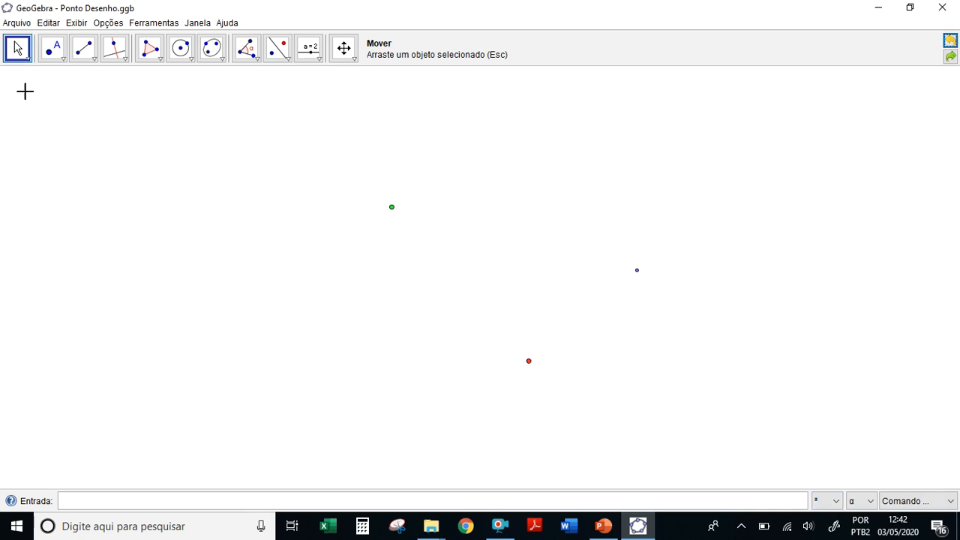
# Draw a line defined by two points through the red and green points
pyautogui.click(85, 66)
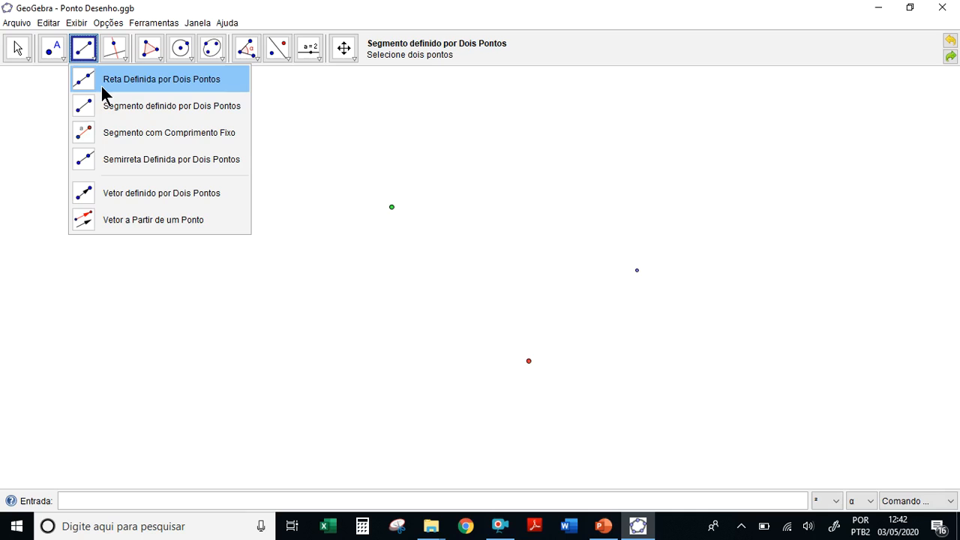
pyautogui.click(105, 83)
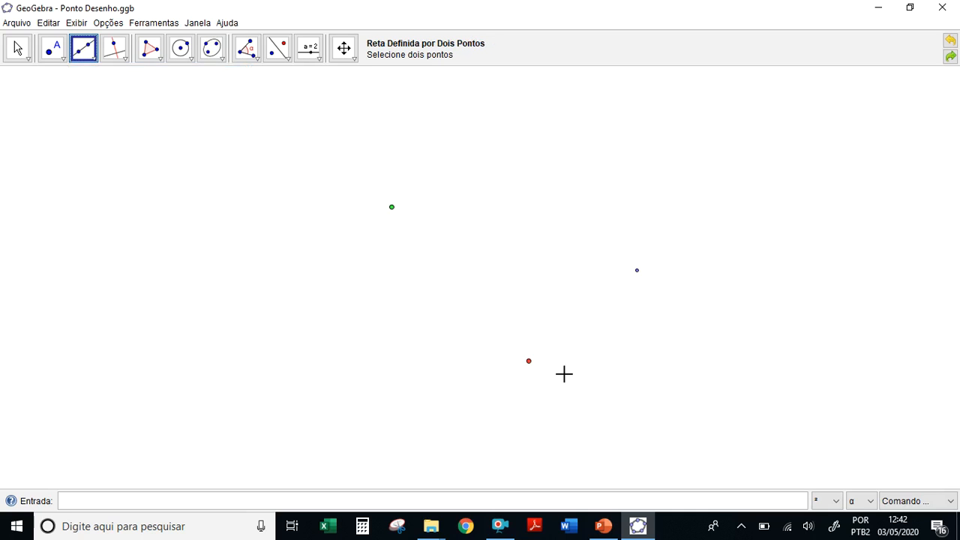
pyautogui.click(528, 360)
pyautogui.click(390, 205)
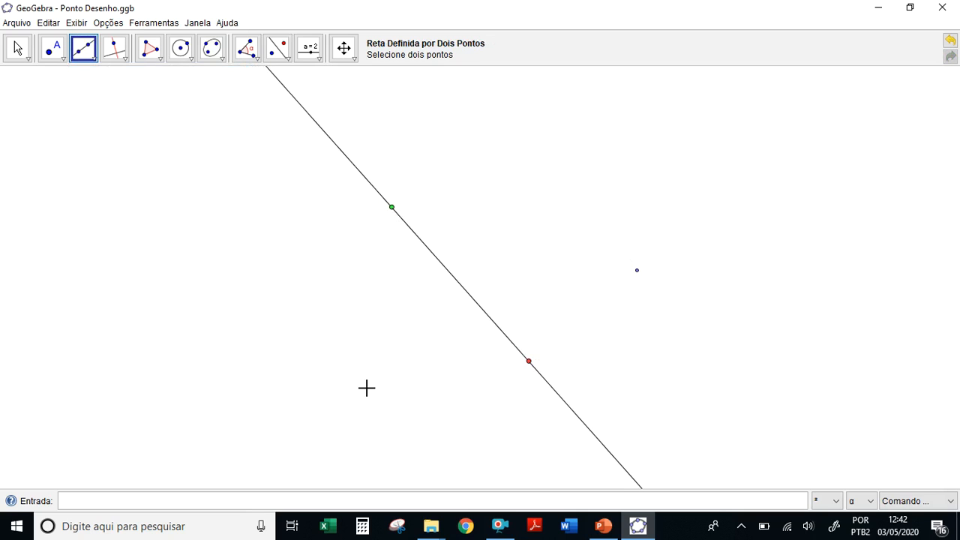
# Change the line's slope by moving the green point well down and slightly left, and the red point slightly down and left
pyautogui.click(17, 50)
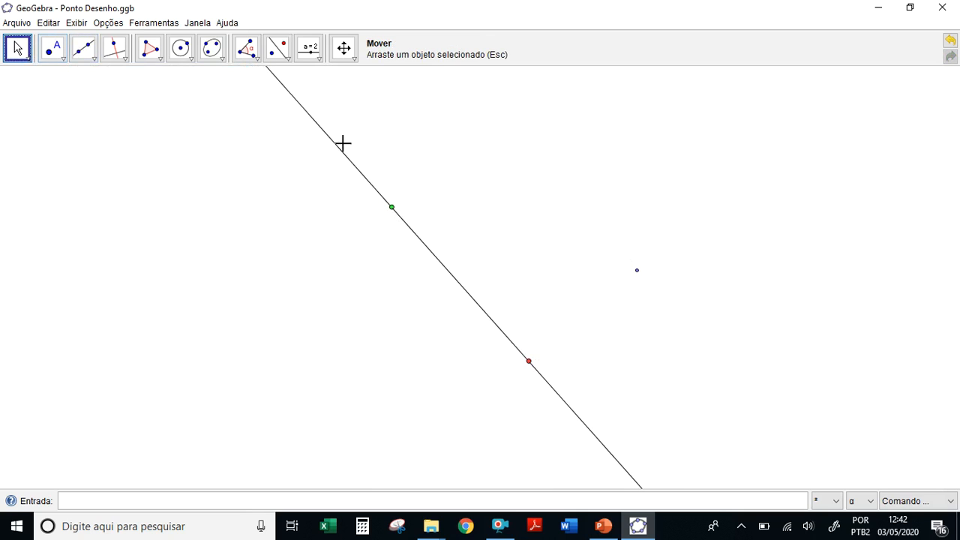
pyautogui.moveTo(391, 207); pyautogui.dragTo(355, 335)
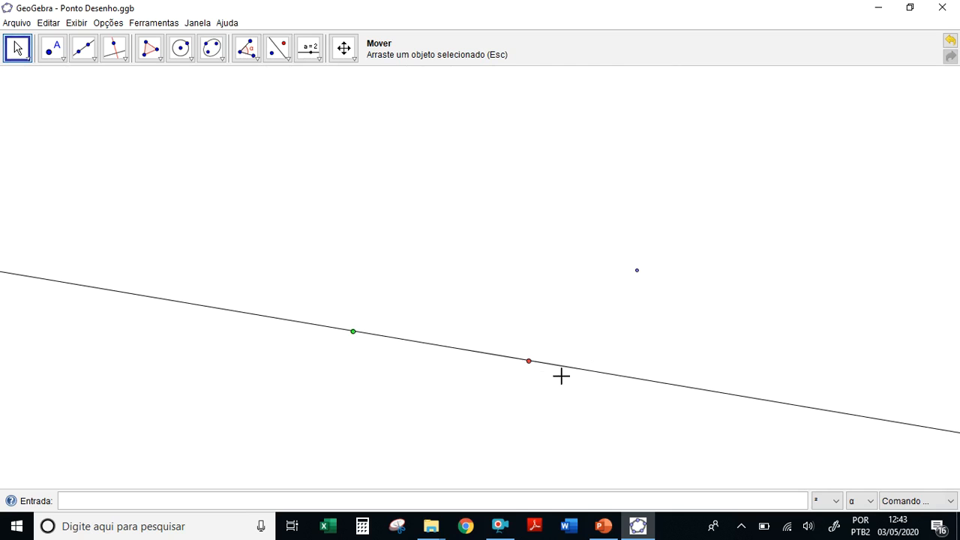
pyautogui.moveTo(528, 361); pyautogui.dragTo(512, 378)
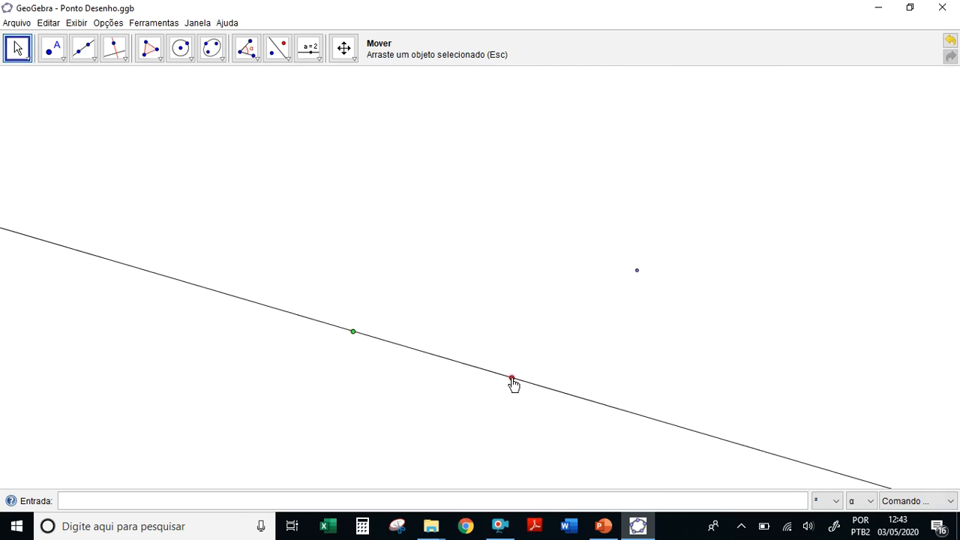
# Construct a parallel line through the blue point to the line through the green and red points
pyautogui.click(112, 51)
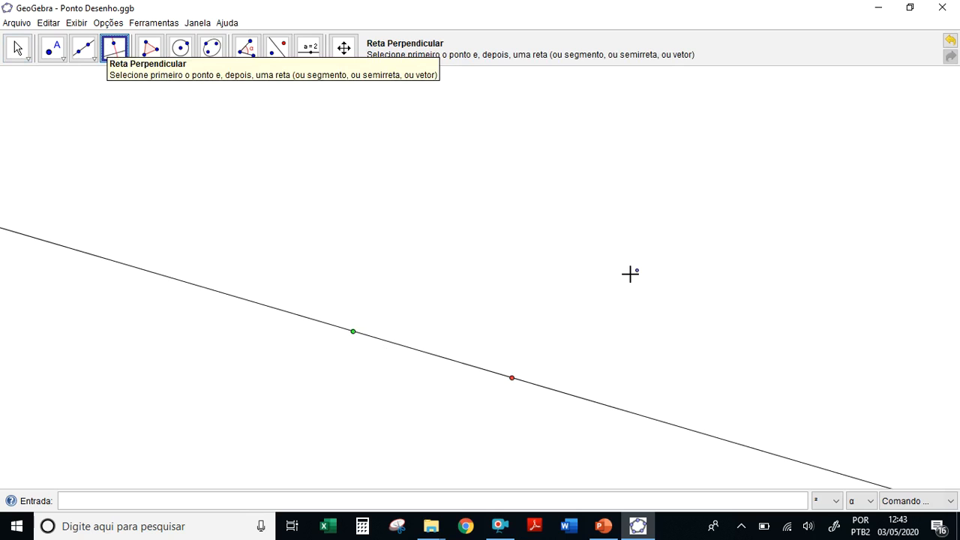
pyautogui.click(116, 55)
pyautogui.click(129, 106)
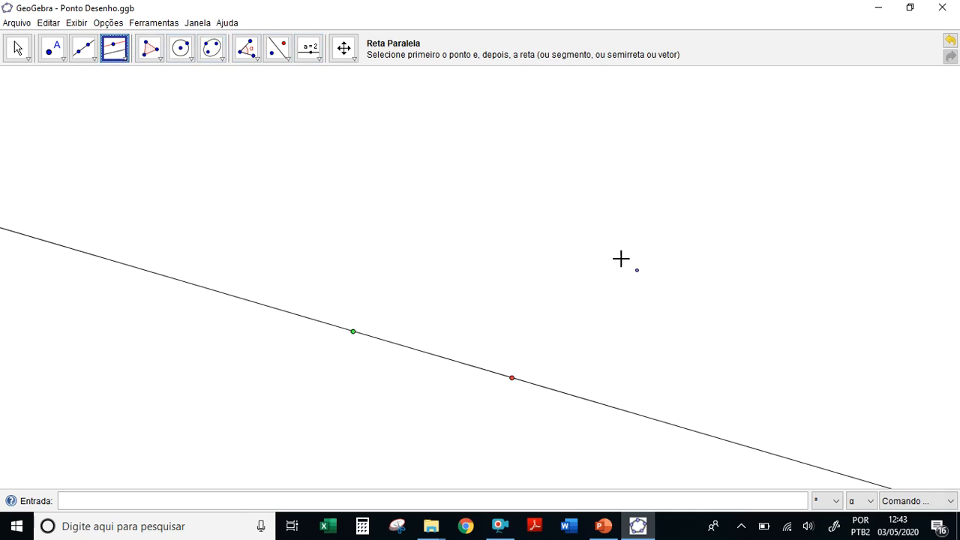
pyautogui.click(638, 272)
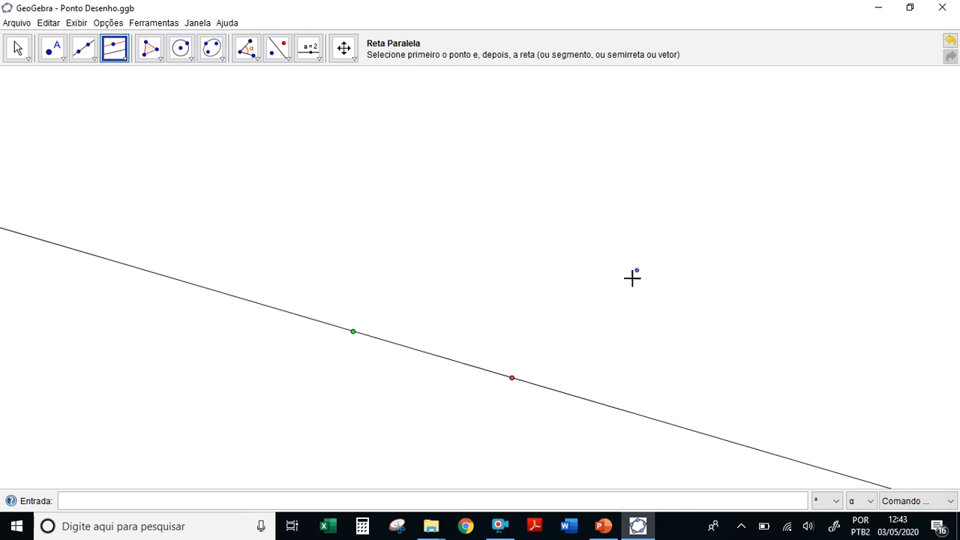
pyautogui.click(610, 407)
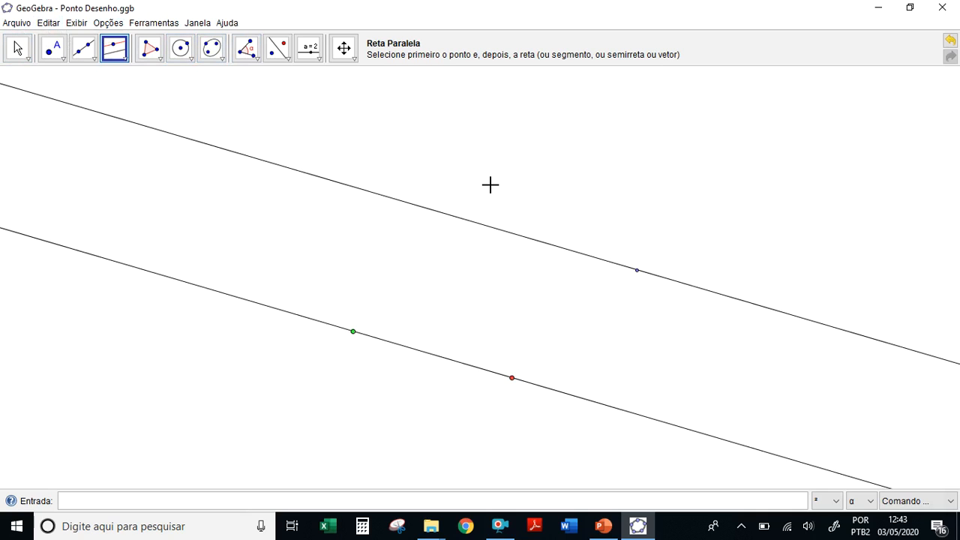
# Flatten the two parallel lines by moving the green point down and left and the red point up and left
pyautogui.press('Escape')
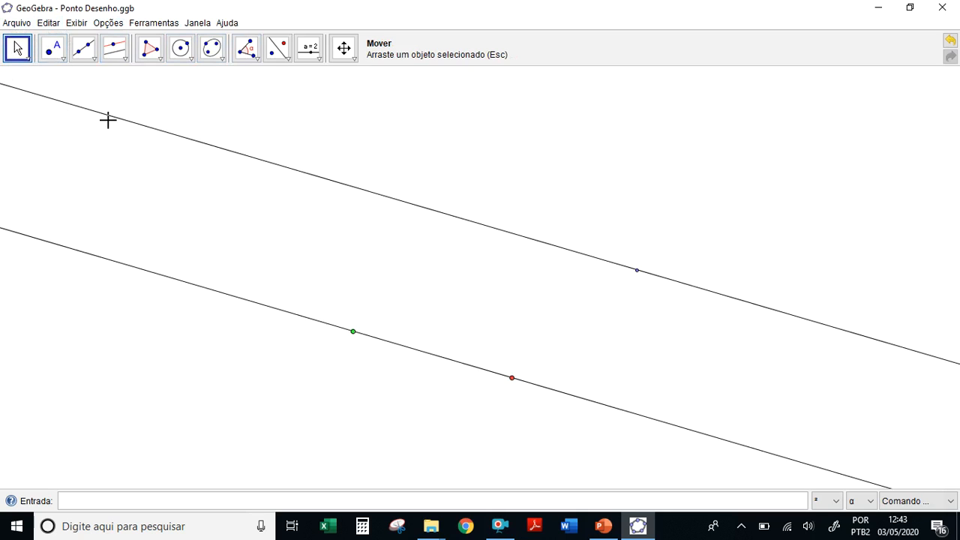
pyautogui.moveTo(353, 332); pyautogui.dragTo(320, 357)
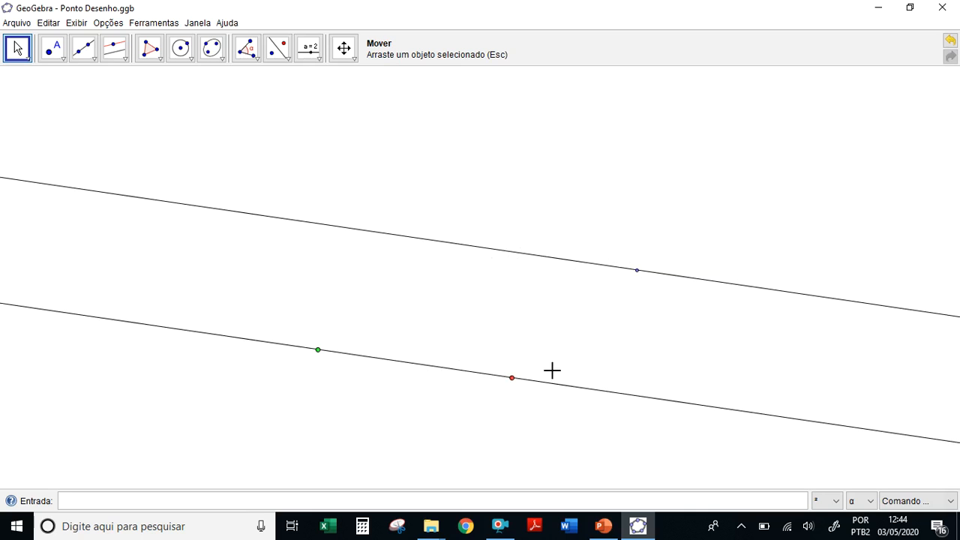
pyautogui.moveTo(513, 384); pyautogui.dragTo(496, 362)
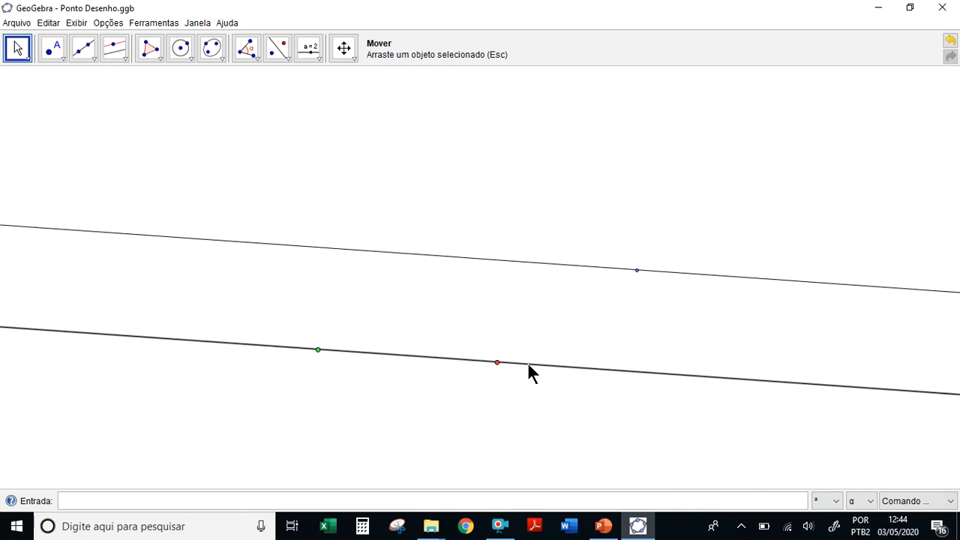
# Open the properties of line a, through the green and red points, and set its color to green (0, 255, 0)
pyautogui.rightClick(529, 371)
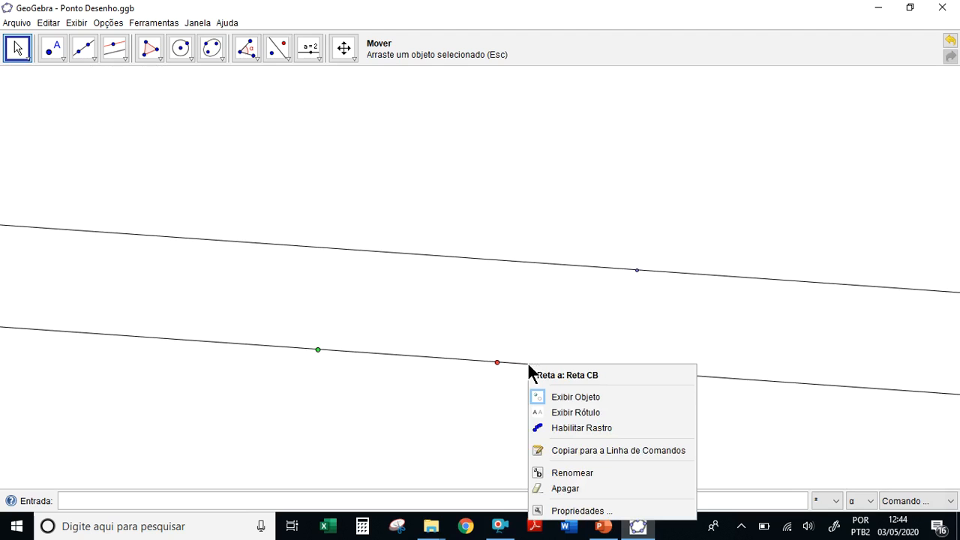
pyautogui.click(565, 510)
pyautogui.click(62, 236)
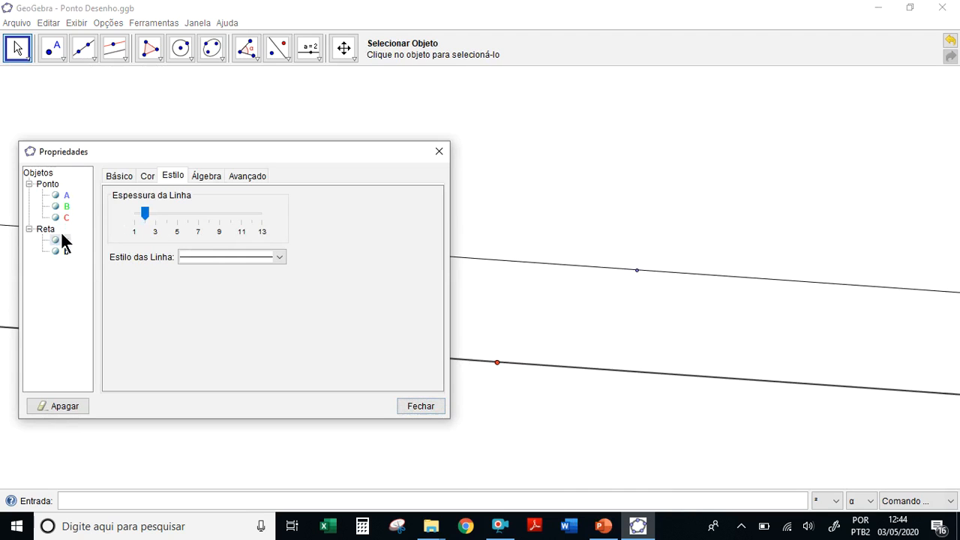
pyautogui.click(147, 176)
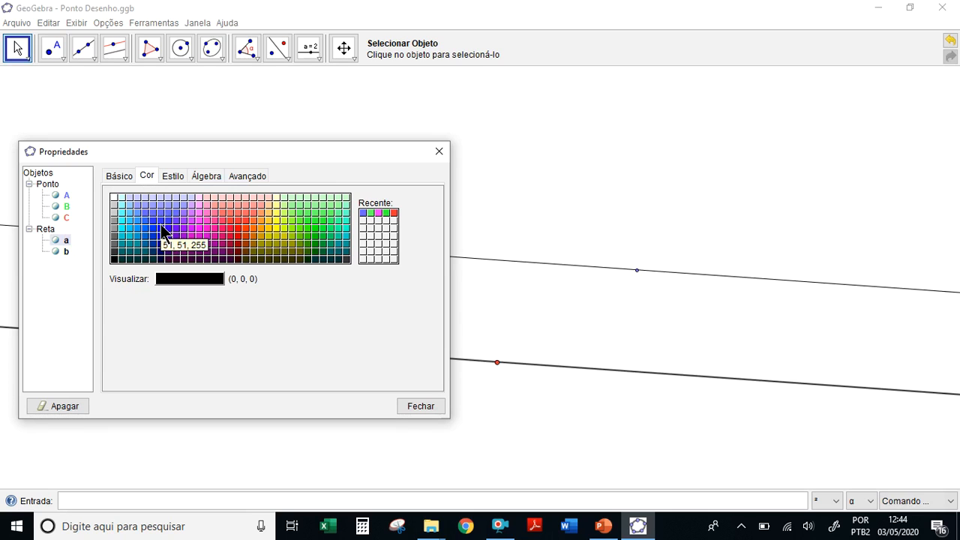
pyautogui.click(316, 231)
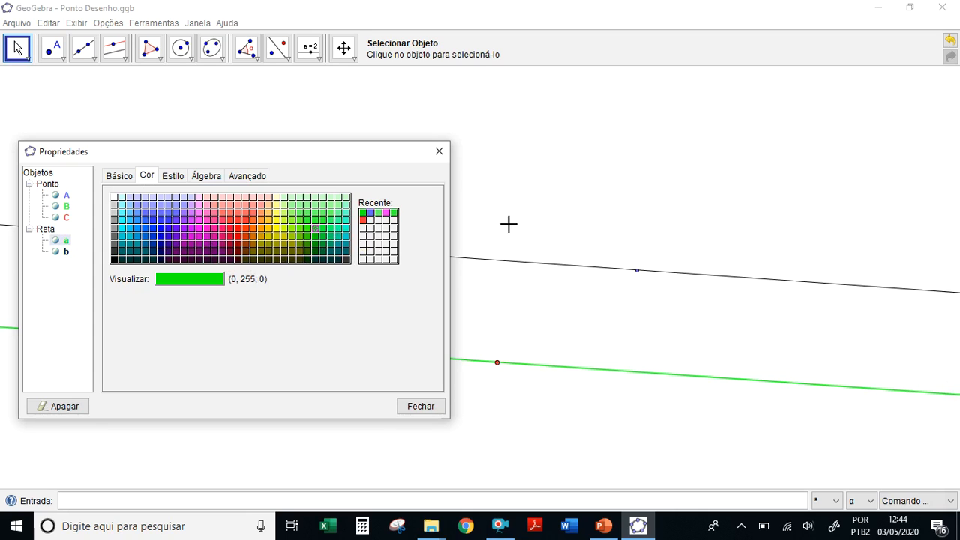
# Set the color of line b, through the blue point, to magenta (255, 0, 255) and close the properties
pyautogui.click(66, 252)
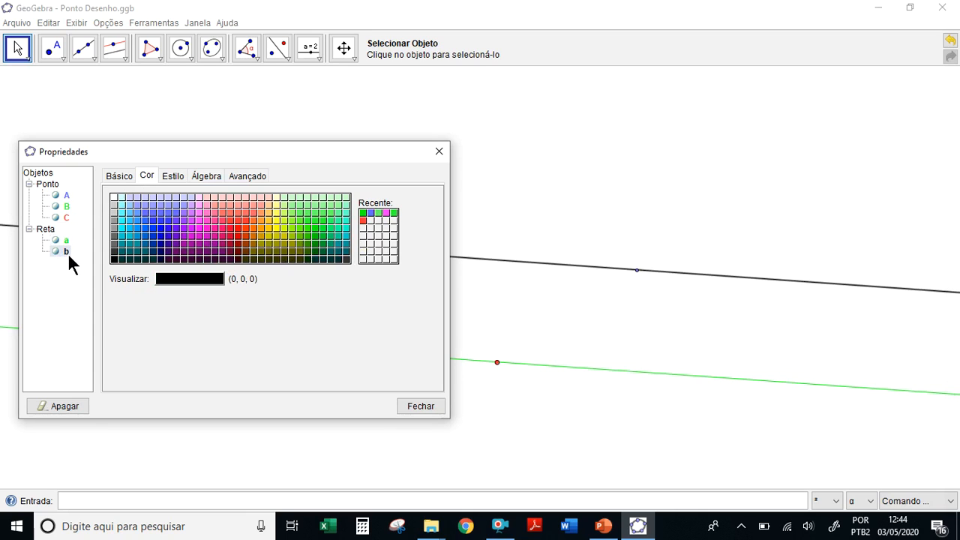
pyautogui.click(199, 231)
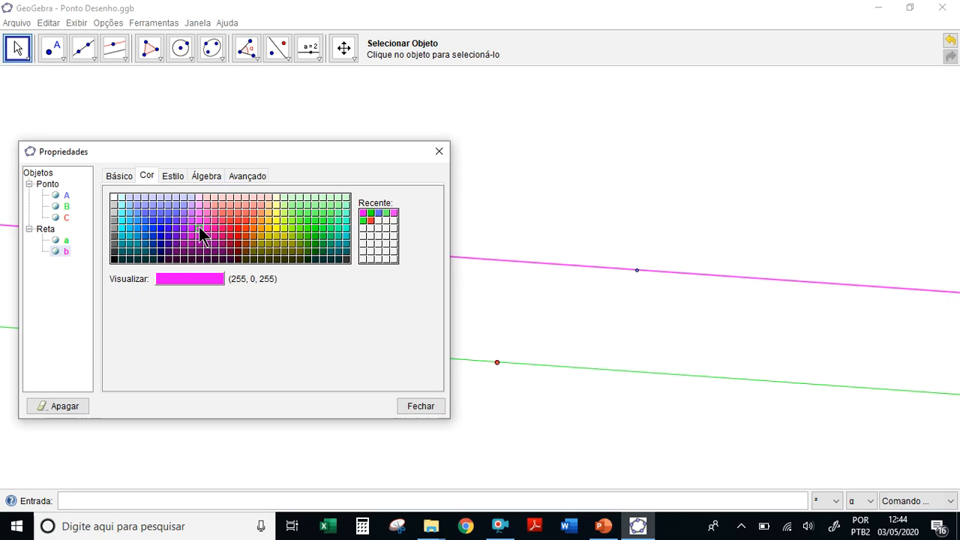
pyautogui.click(417, 407)
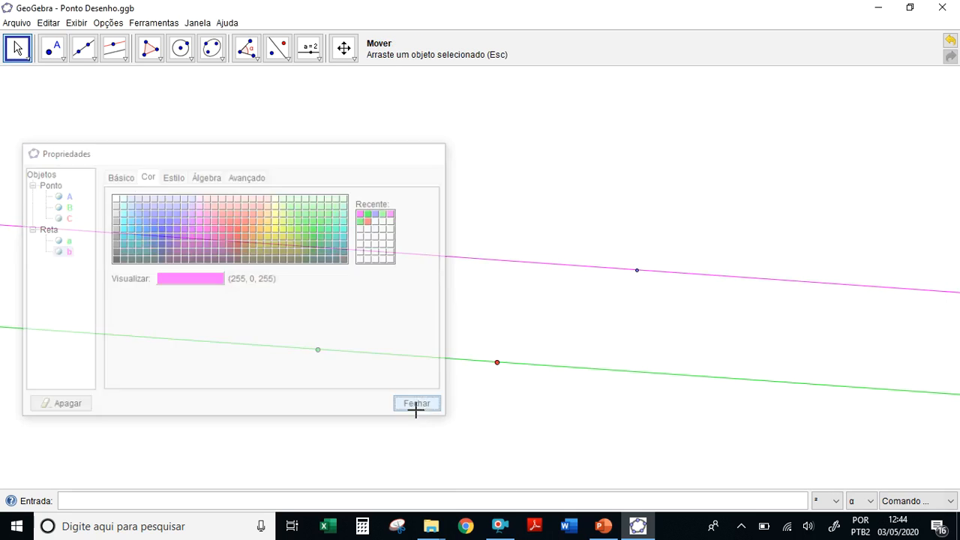
# Construct a perpendicular line through the blue point to the green line
pyautogui.click(120, 57)
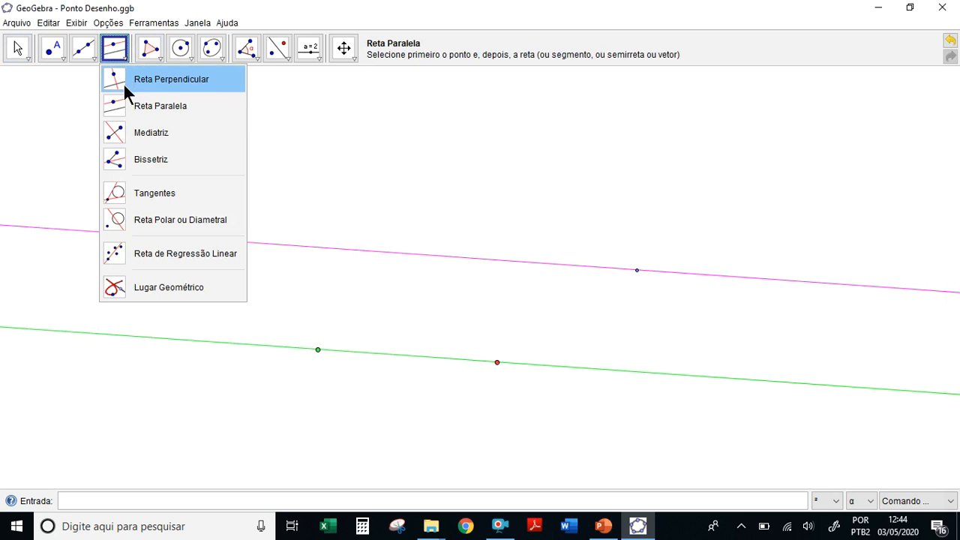
pyautogui.click(124, 81)
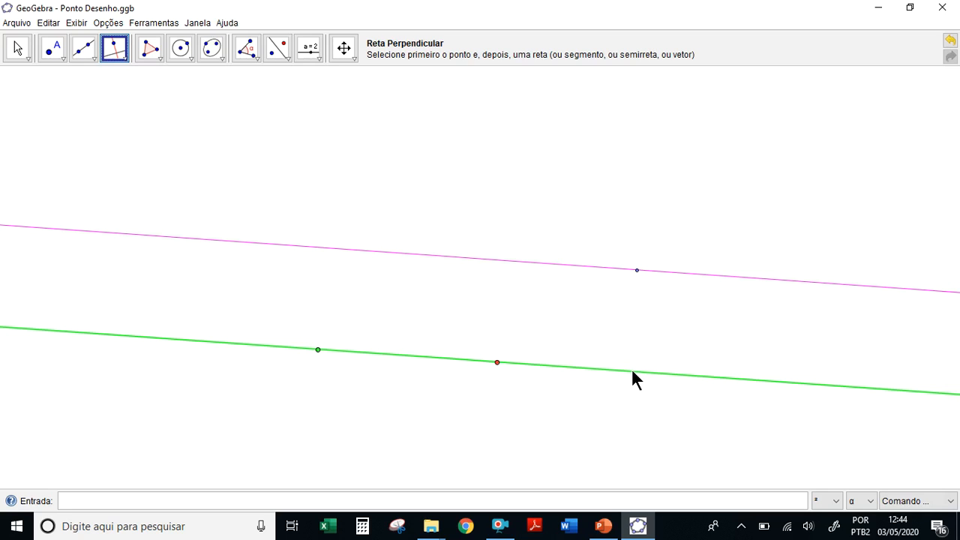
pyautogui.click(637, 269)
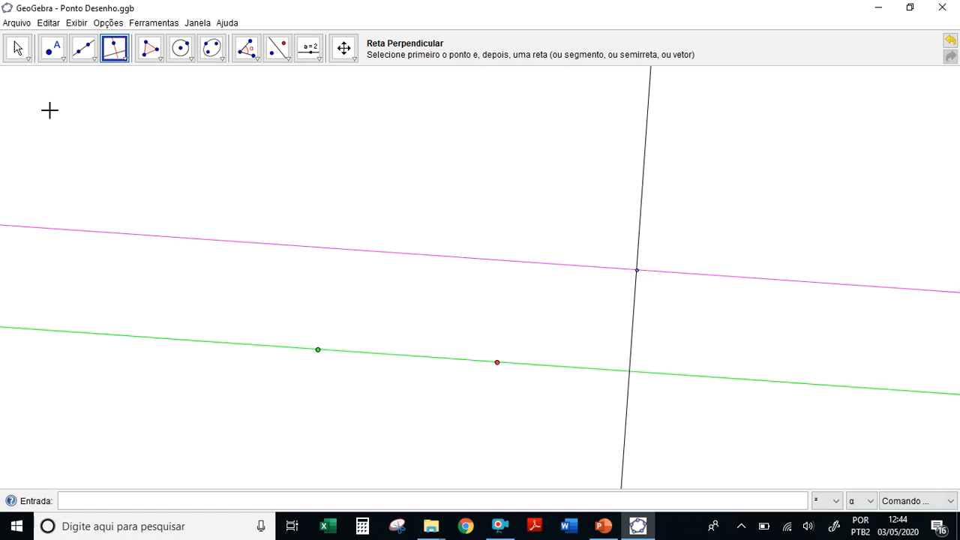
# Move the green point down and to the right until the green and magenta lines are nearly horizontal
pyautogui.press('Escape')
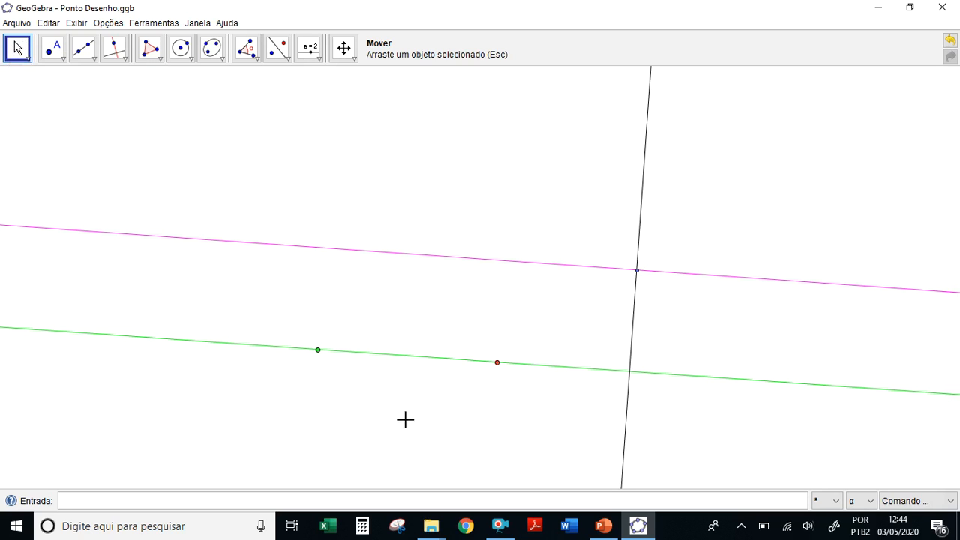
pyautogui.moveTo(317, 350)
pyautogui.mouseDown()
pyautogui.moveTo(360, 443)
pyautogui.moveTo(322, 298)
pyautogui.moveTo(457, 407)
pyautogui.moveTo(377, 330)
pyautogui.moveTo(332, 339)
pyautogui.moveTo(320, 358)
pyautogui.mouseUp()
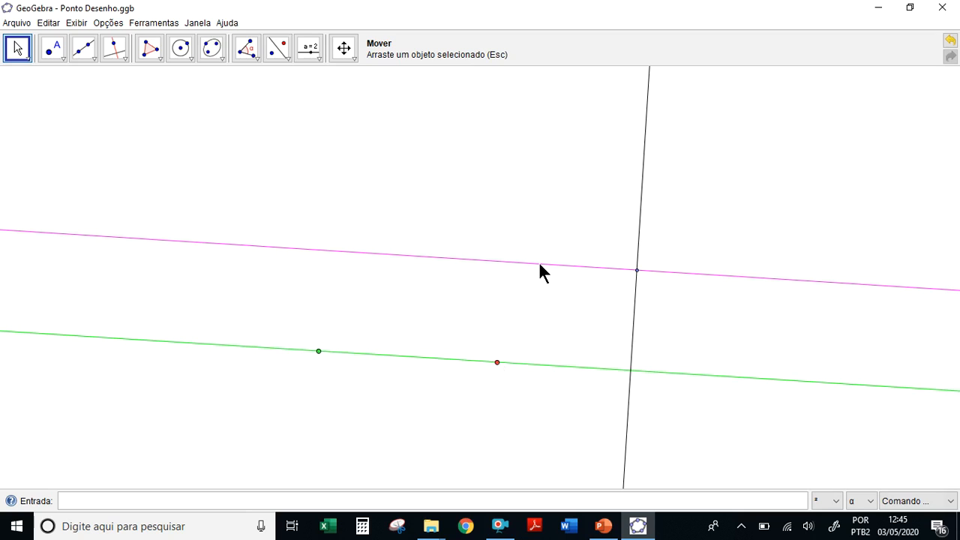
pyautogui.moveTo(318, 351); pyautogui.dragTo(360, 367)
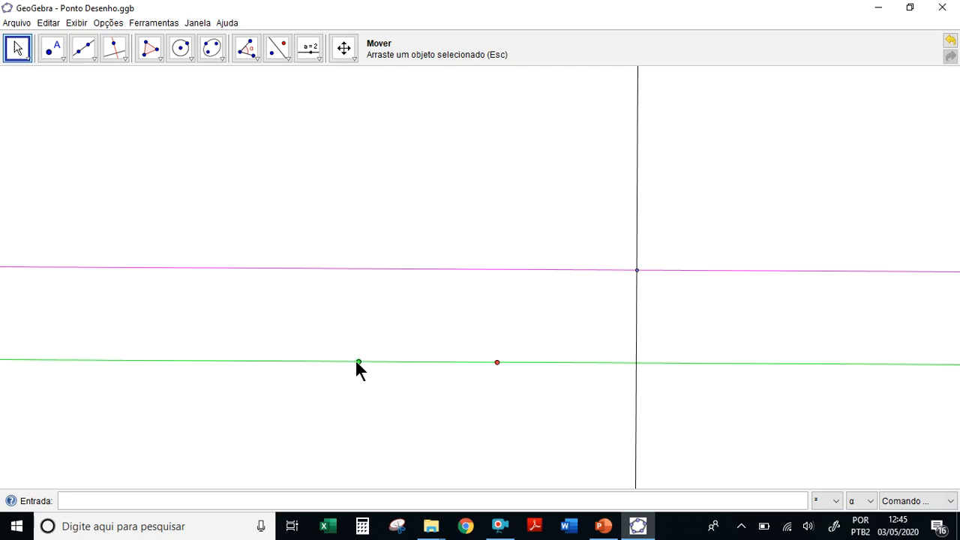
# Nudge the green point slightly toward the red point and mark the angle between the green line and the perpendicular line
pyautogui.moveTo(359, 363); pyautogui.dragTo(385, 364)
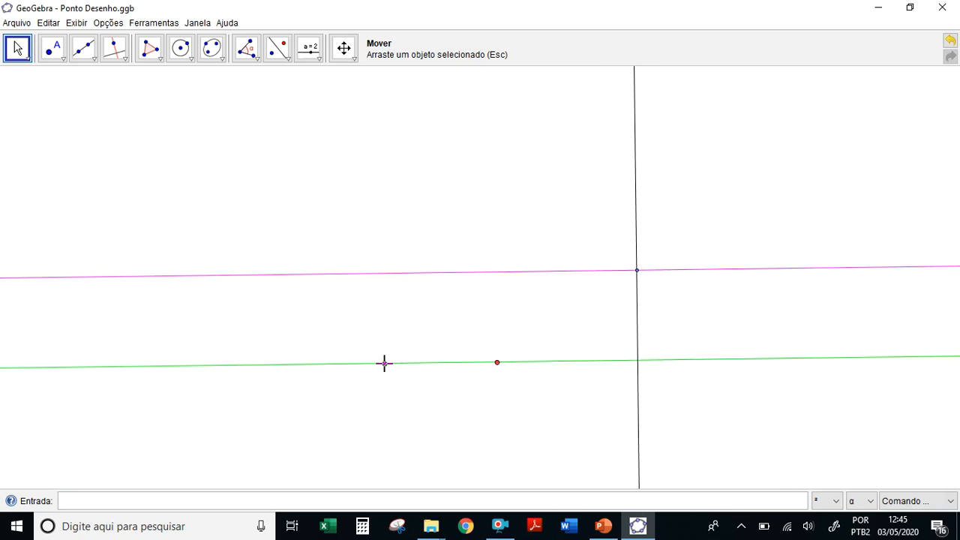
pyautogui.click(245, 51)
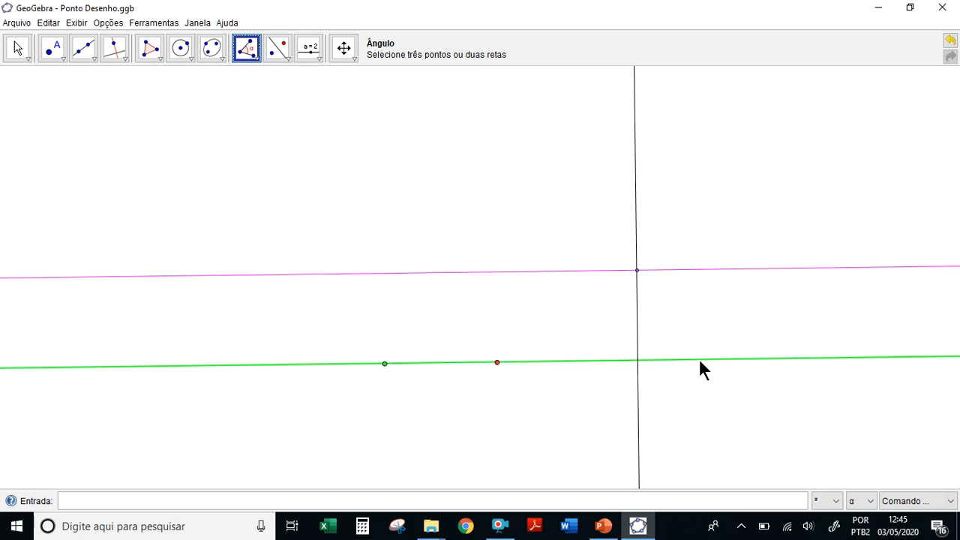
pyautogui.click(637, 337)
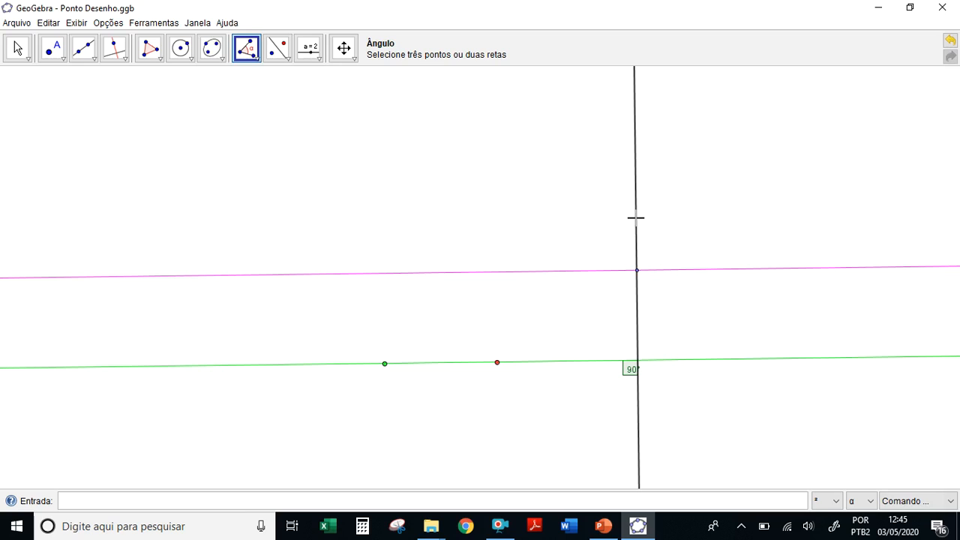
# Mark the angle between the magenta and perpendicular lines, undoing the first attempt and reselecting the magenta line before the perpendicular
pyautogui.click(678, 270)
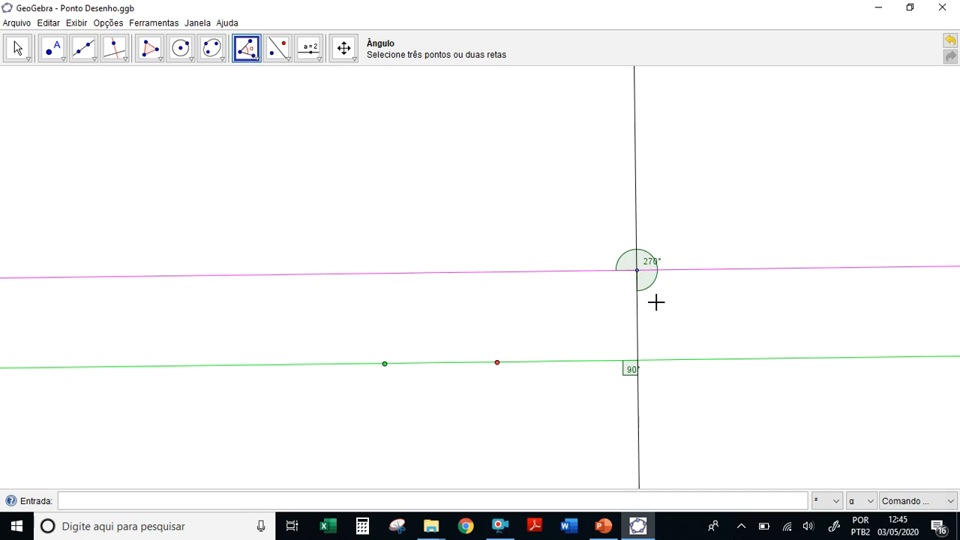
pyautogui.click(951, 42)
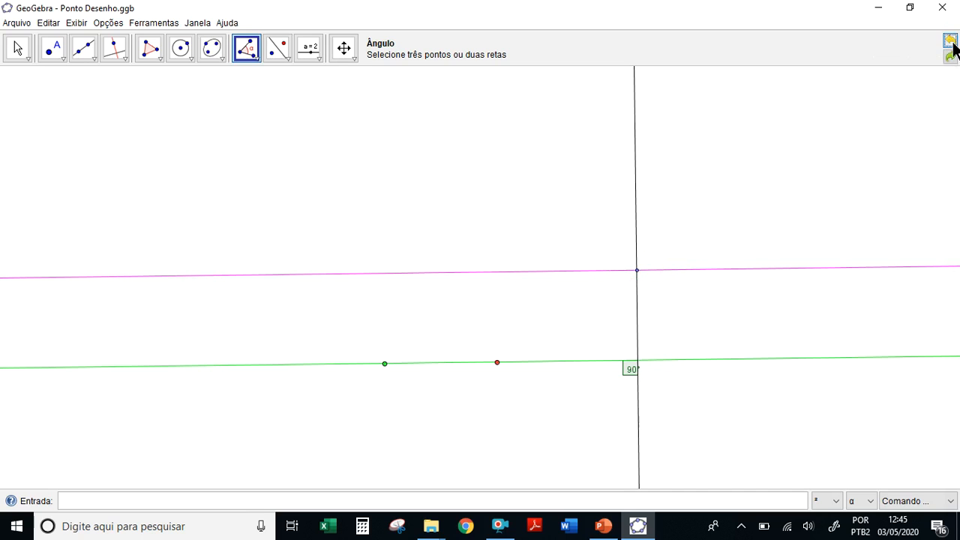
pyautogui.click(689, 268)
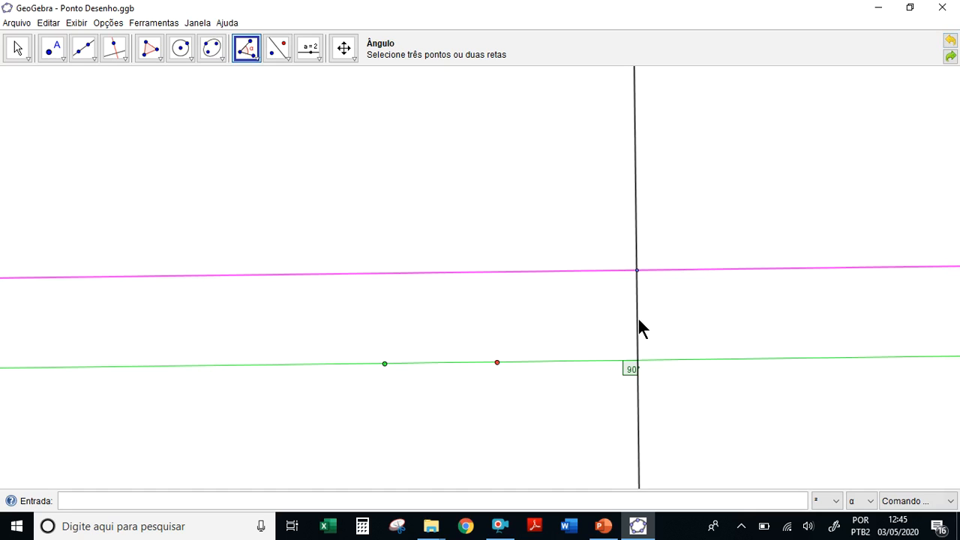
pyautogui.click(637, 318)
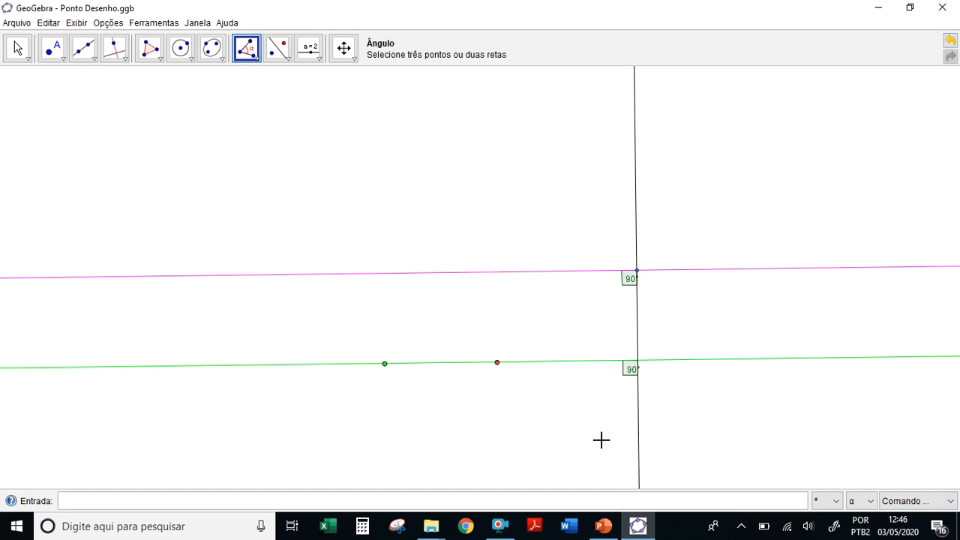
# Move both the green point and the red point slightly down and to the right to change the tilt of the lines
pyautogui.click(16, 52)
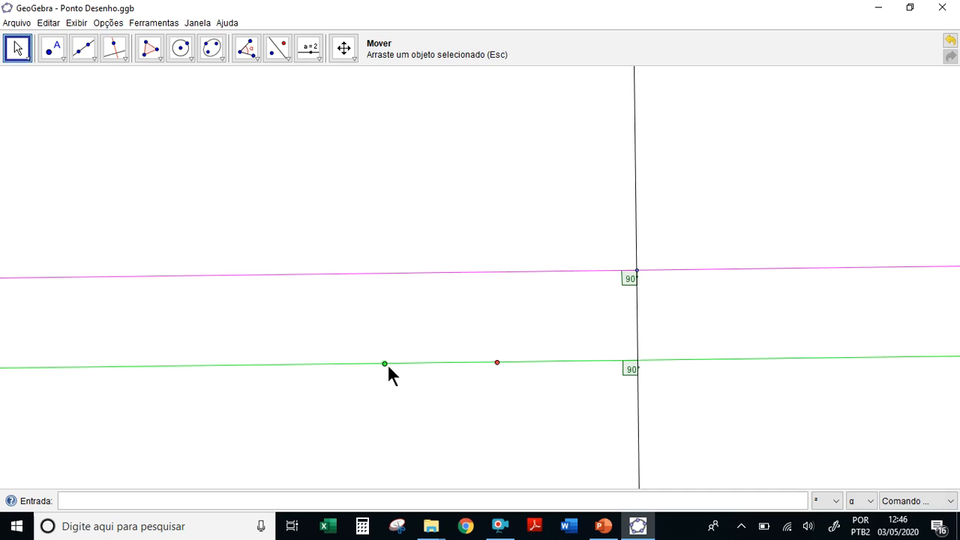
pyautogui.moveTo(384, 365); pyautogui.dragTo(424, 375)
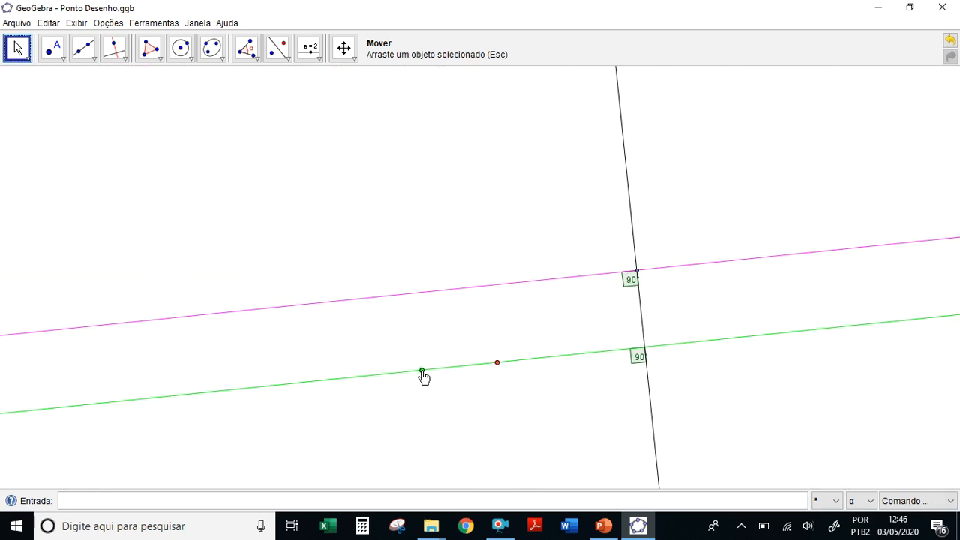
pyautogui.moveTo(496, 366); pyautogui.dragTo(534, 382)
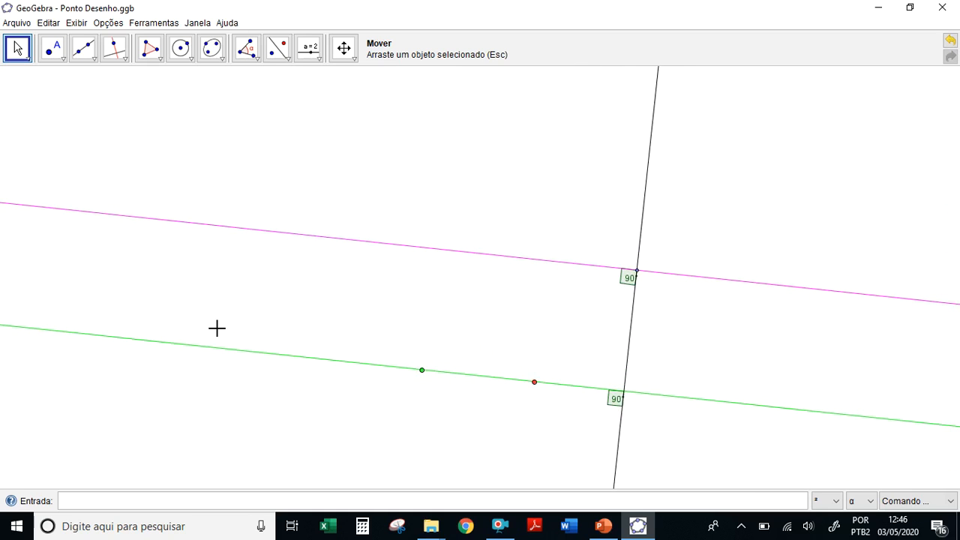
# Draw a segment from the blue point to the intersection of the perpendicular line with the green line
pyautogui.click(82, 50)
pyautogui.click(103, 107)
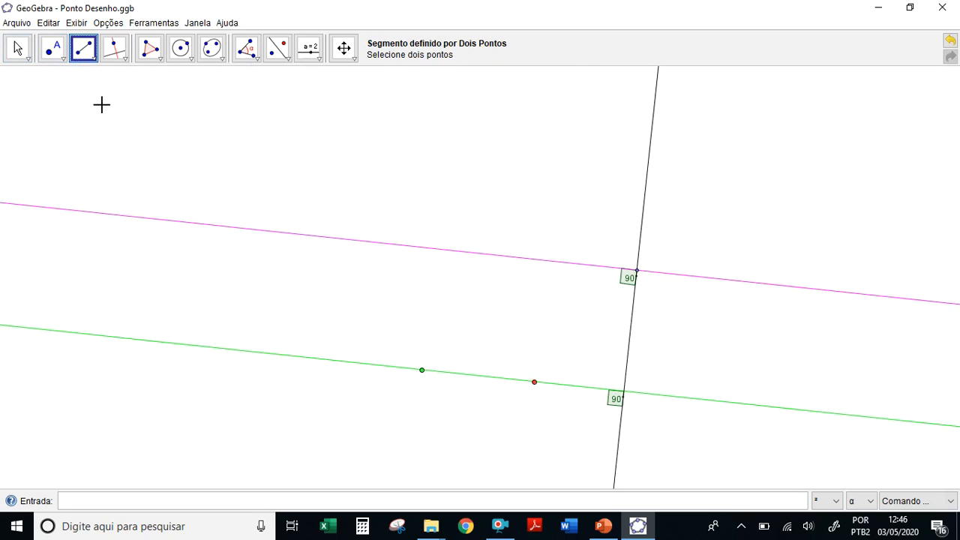
pyautogui.click(638, 270)
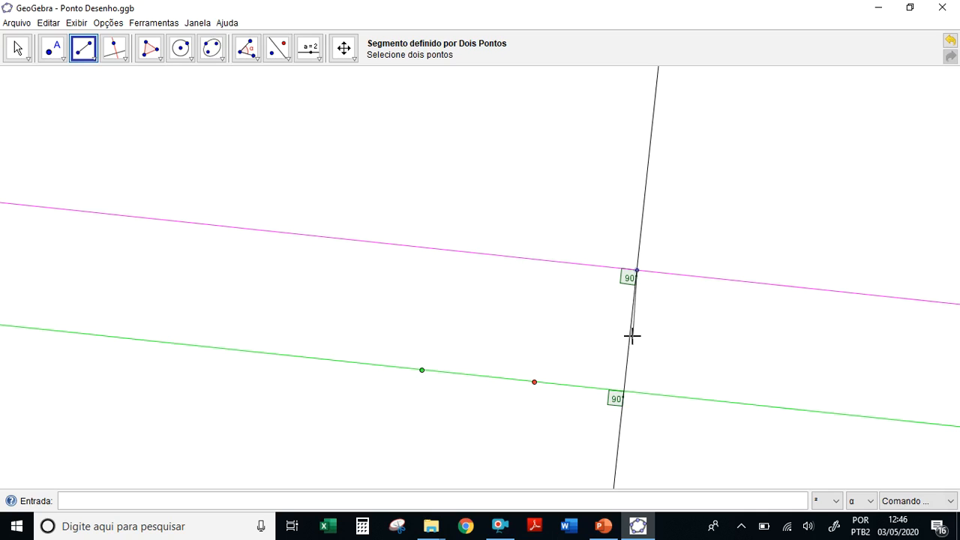
pyautogui.click(624, 390)
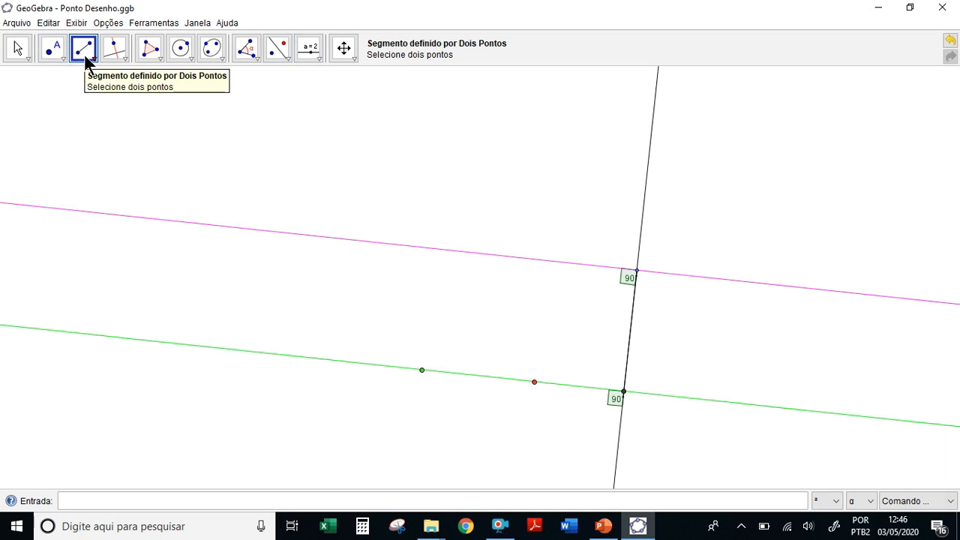
# Display the length of segment d, between the magenta and green lines
pyautogui.click(249, 50)
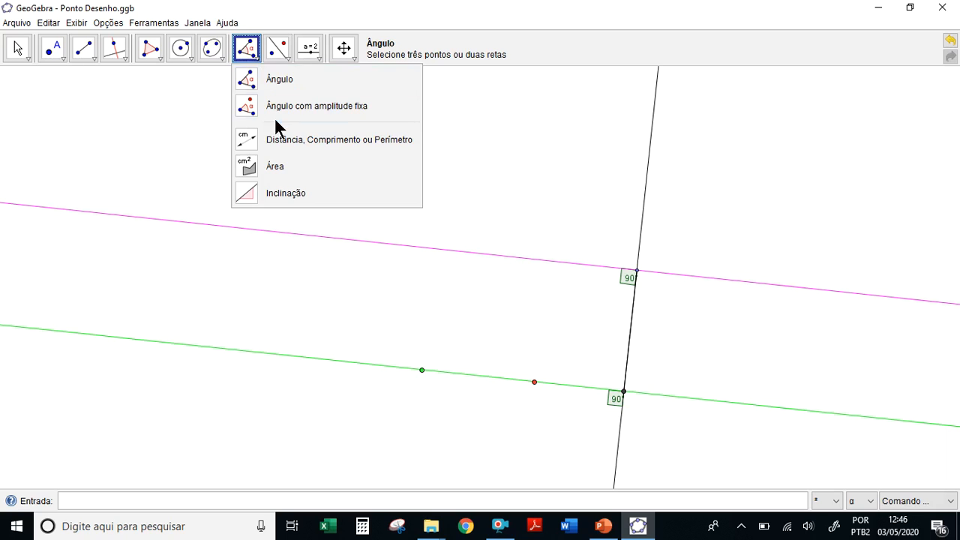
pyautogui.click(281, 141)
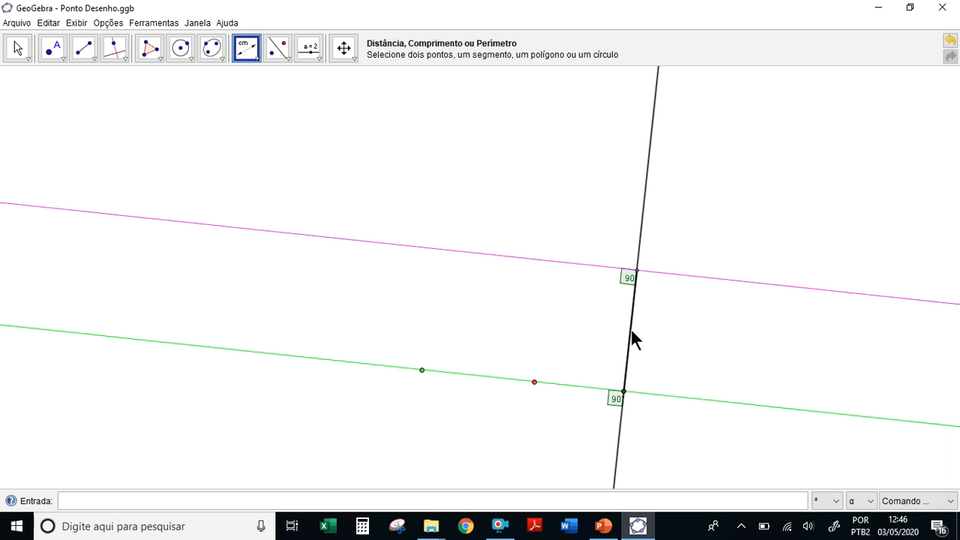
pyautogui.click(632, 332)
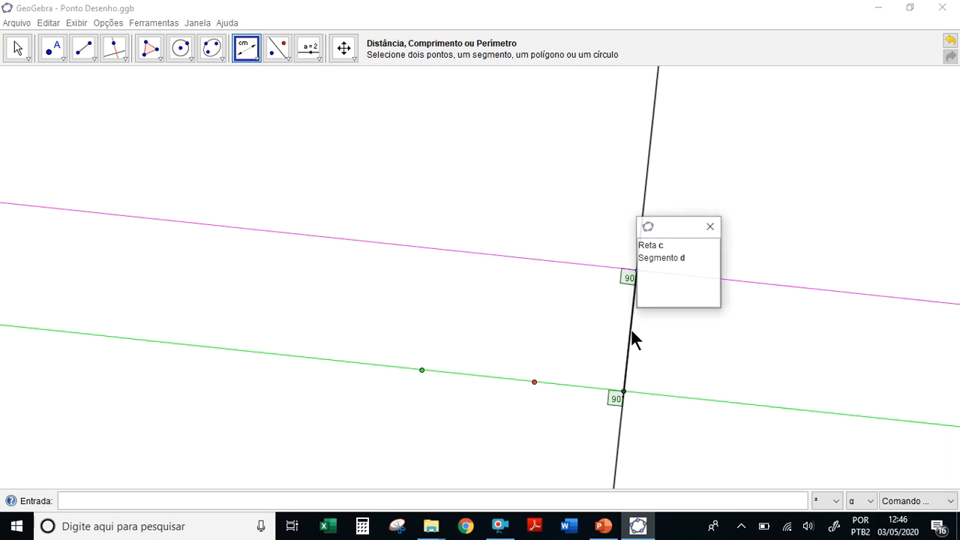
pyautogui.click(653, 258)
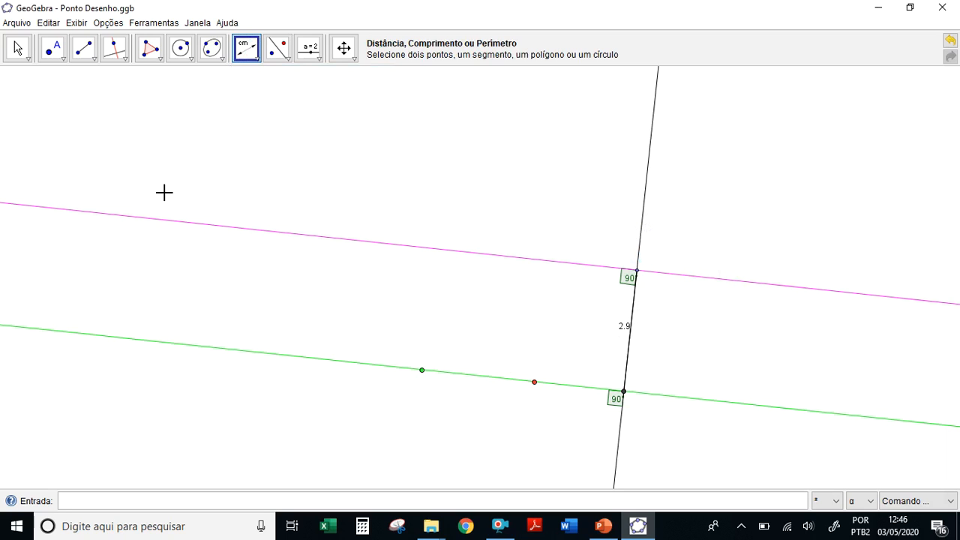
# Move the blue point up away from the green line, and the green point down and to the left
pyautogui.click(17, 47)
pyautogui.moveTo(636, 270); pyautogui.dragTo(653, 210)
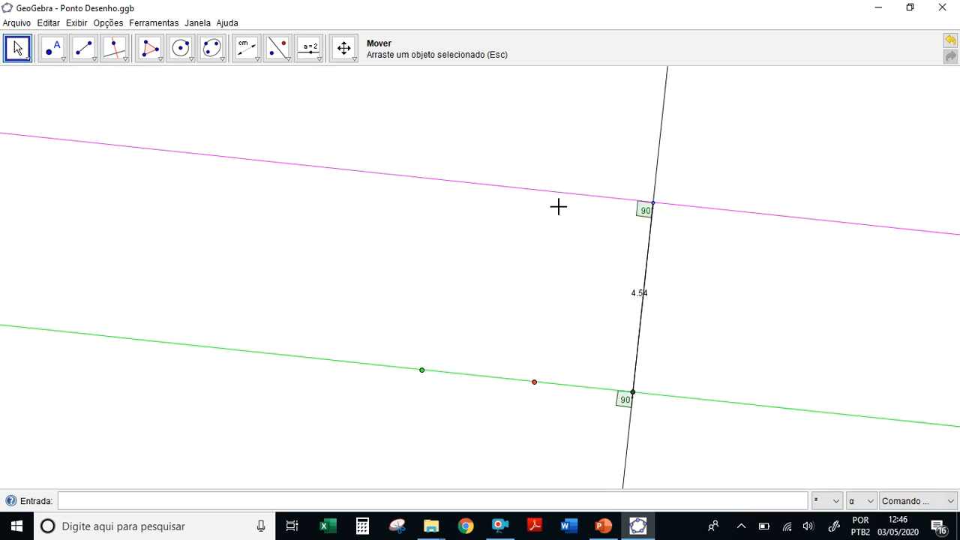
pyautogui.moveTo(423, 371); pyautogui.dragTo(349, 413)
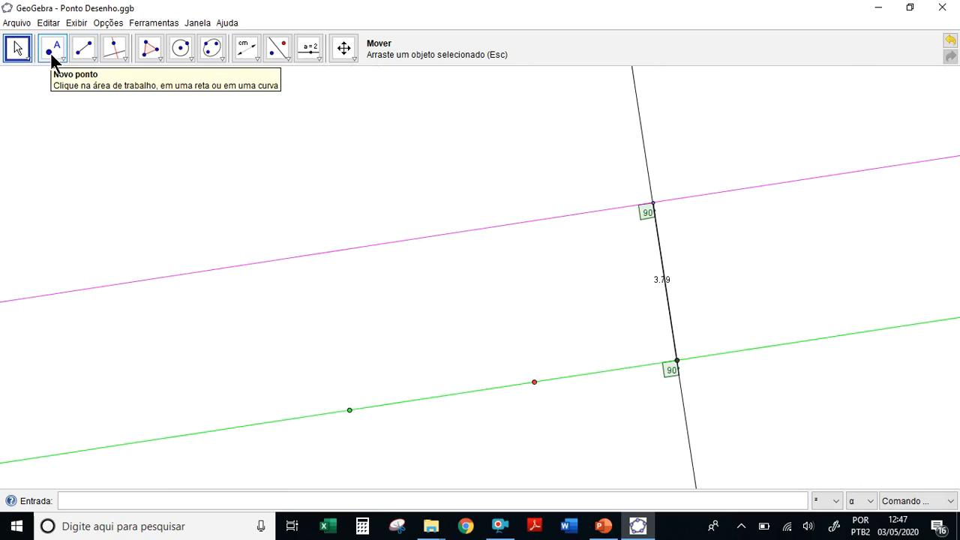
# Create a fixed-length segment of length 2 starting at the green point
pyautogui.click(78, 60)
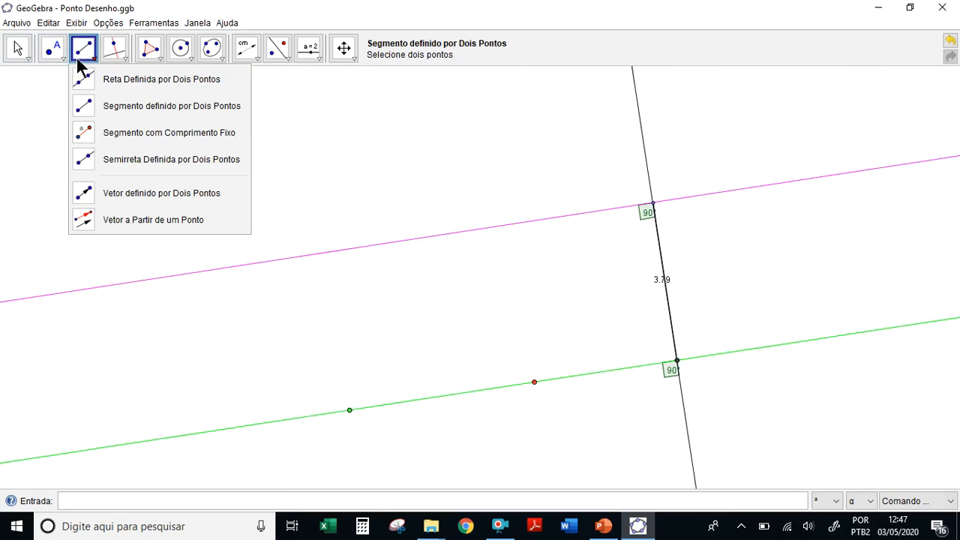
pyautogui.click(116, 132)
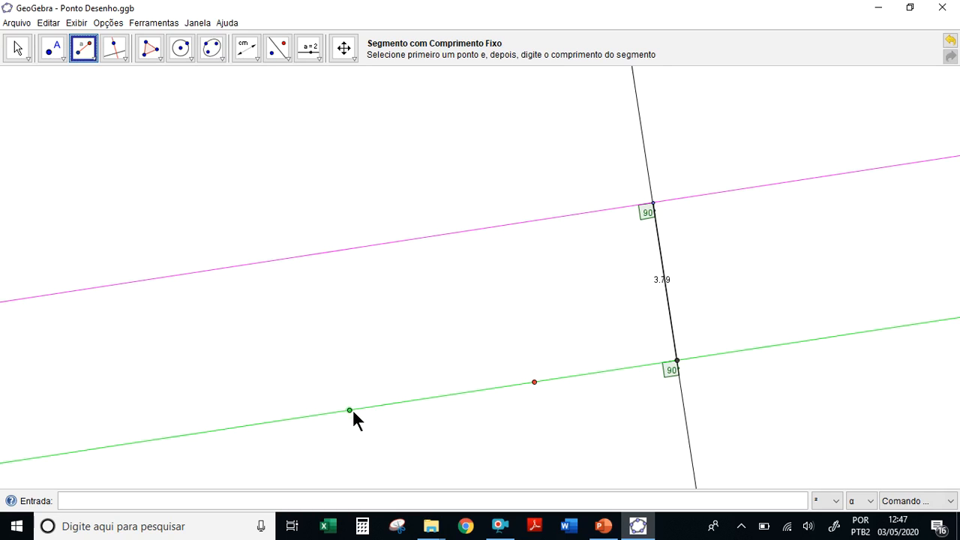
pyautogui.click(350, 410)
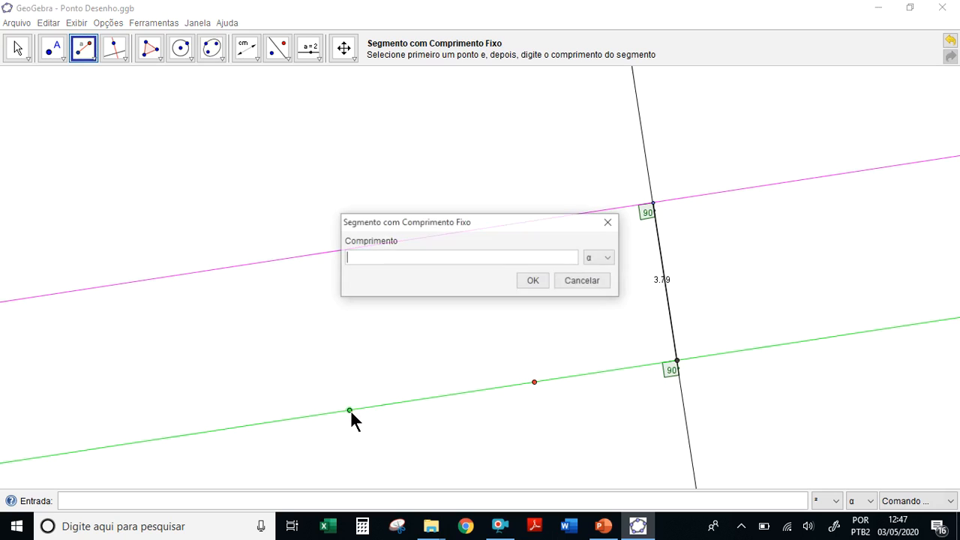
pyautogui.write('2')
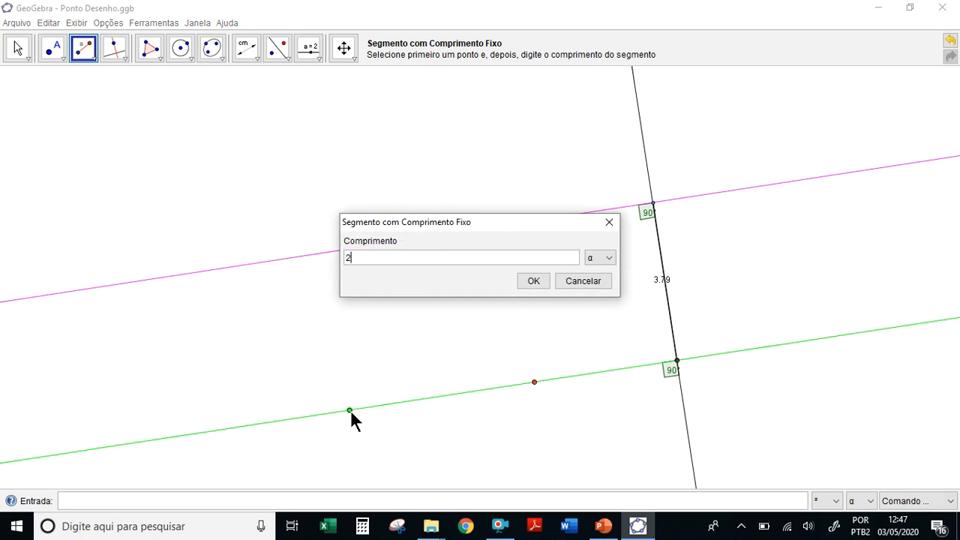
pyautogui.click(533, 281)
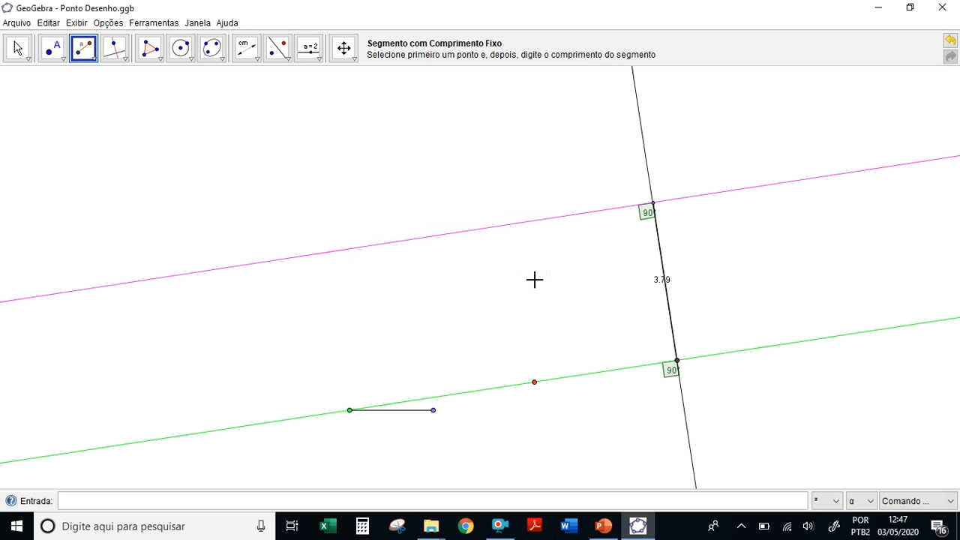
# Cancel the second fixed-length segment and rotate the existing one by moving its free endpoint above the green point
pyautogui.click(432, 411)
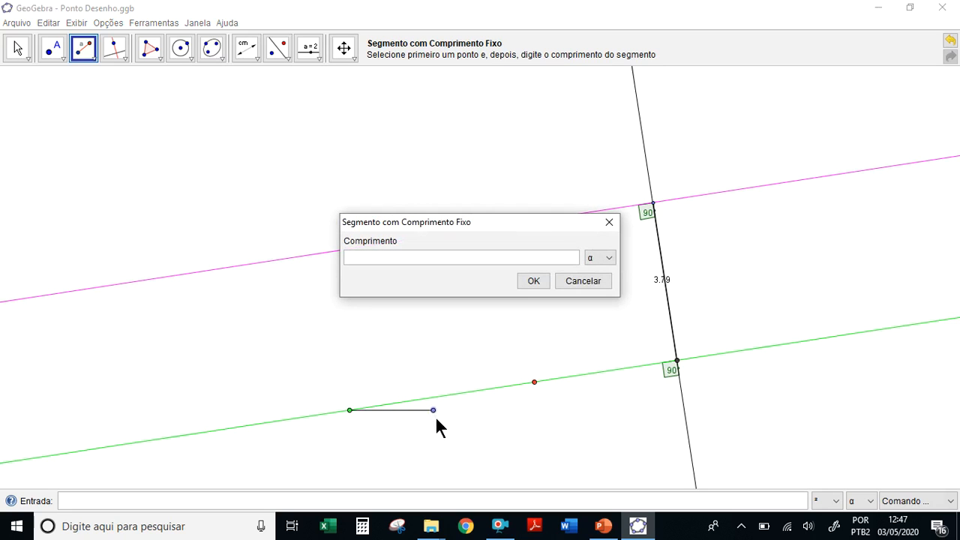
pyautogui.press('Escape')
pyautogui.press('Escape')
pyautogui.moveTo(433, 410); pyautogui.dragTo(337, 339)
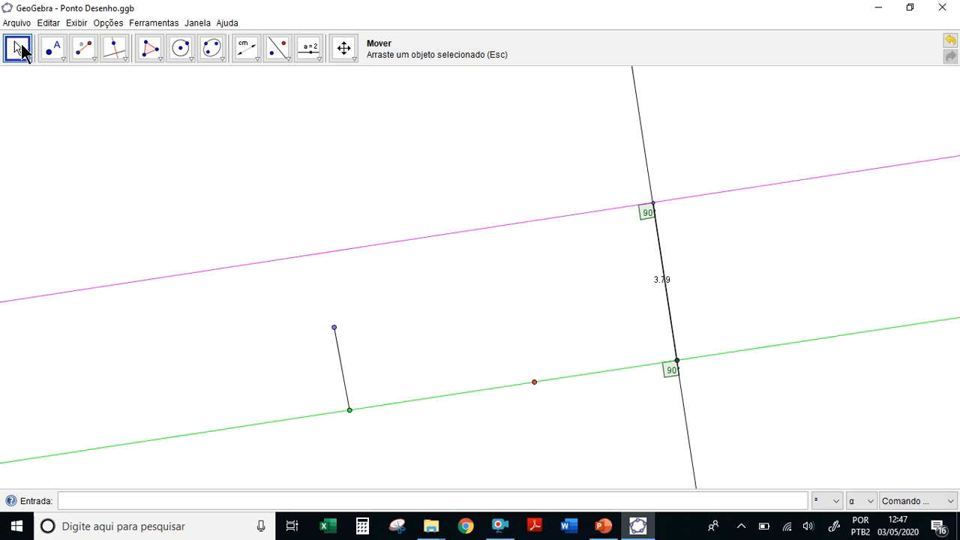
# Construct a parallel to the green line through the fixed-length segment's free endpoint and display that segment's length
pyautogui.click(110, 60)
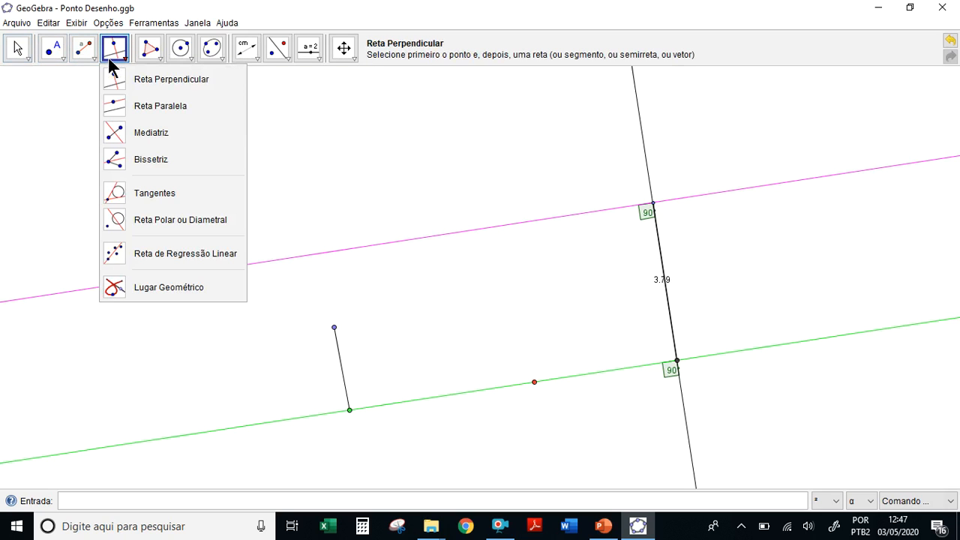
pyautogui.click(139, 111)
pyautogui.click(288, 417)
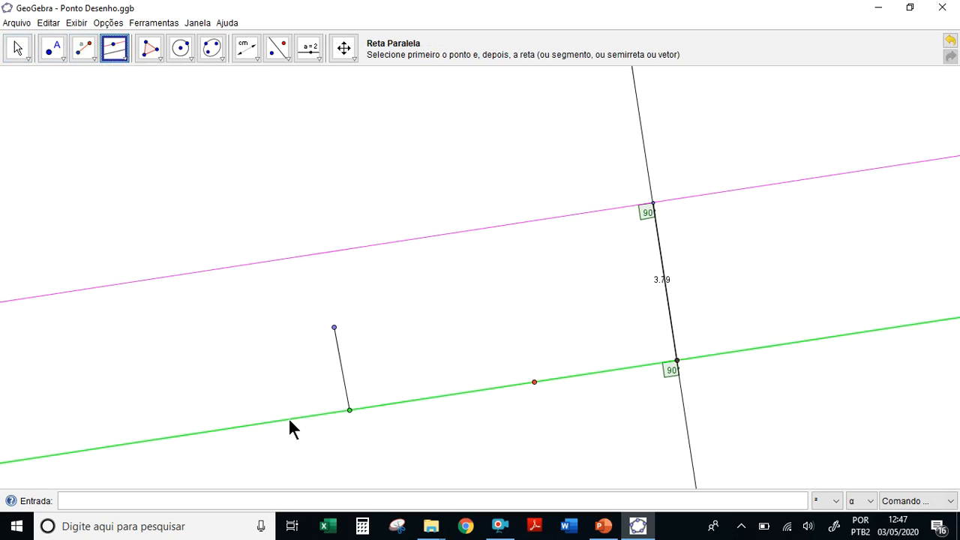
pyautogui.click(334, 328)
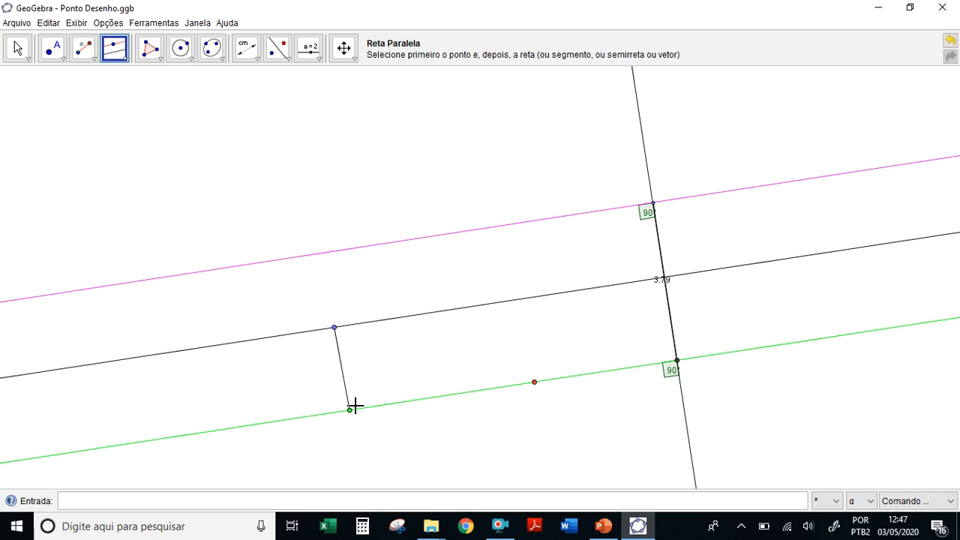
pyautogui.click(247, 51)
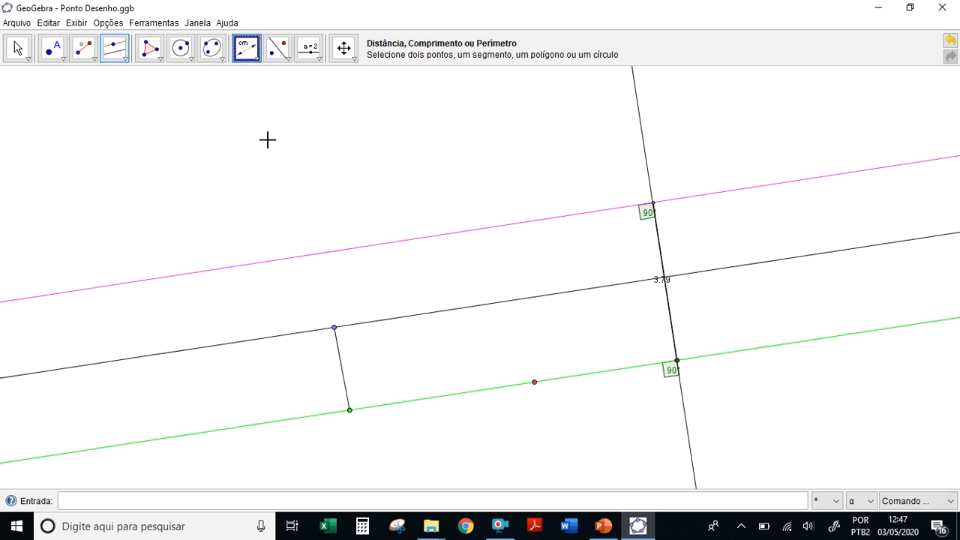
pyautogui.click(343, 367)
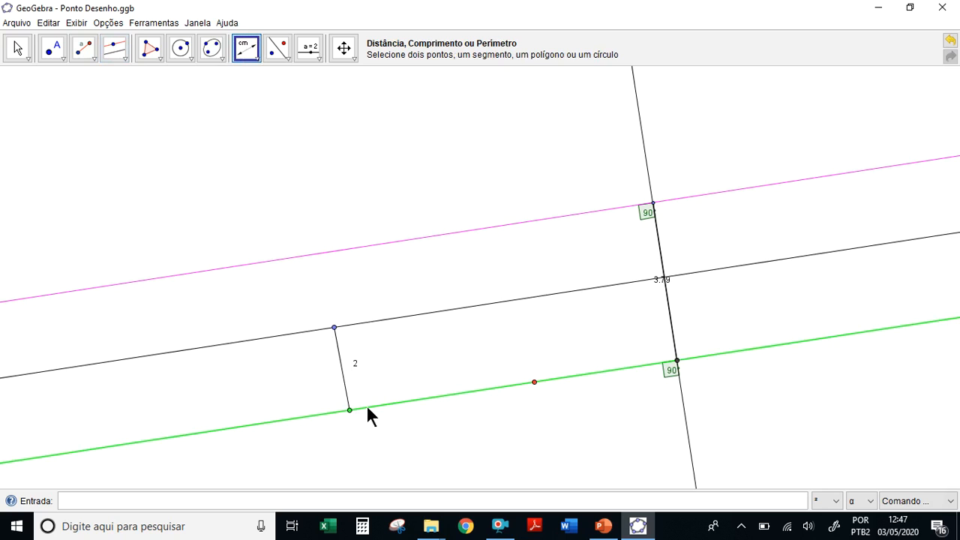
# Move the green point through several positions around the red point, leaving it just up and to the right of it
pyautogui.click(19, 49)
pyautogui.moveTo(350, 411); pyautogui.dragTo(439, 274)
pyautogui.moveTo(349, 309); pyautogui.dragTo(182, 364)
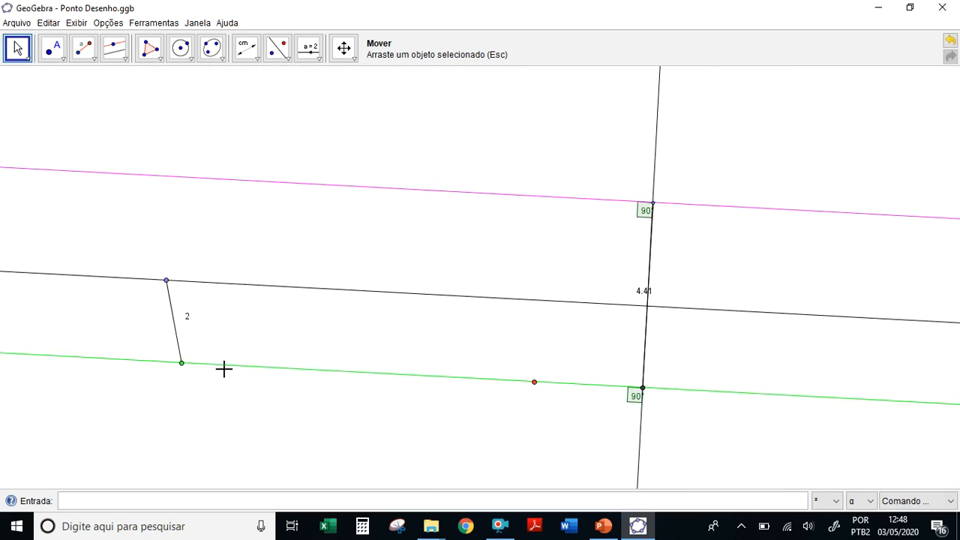
pyautogui.moveTo(182, 363); pyautogui.dragTo(545, 412)
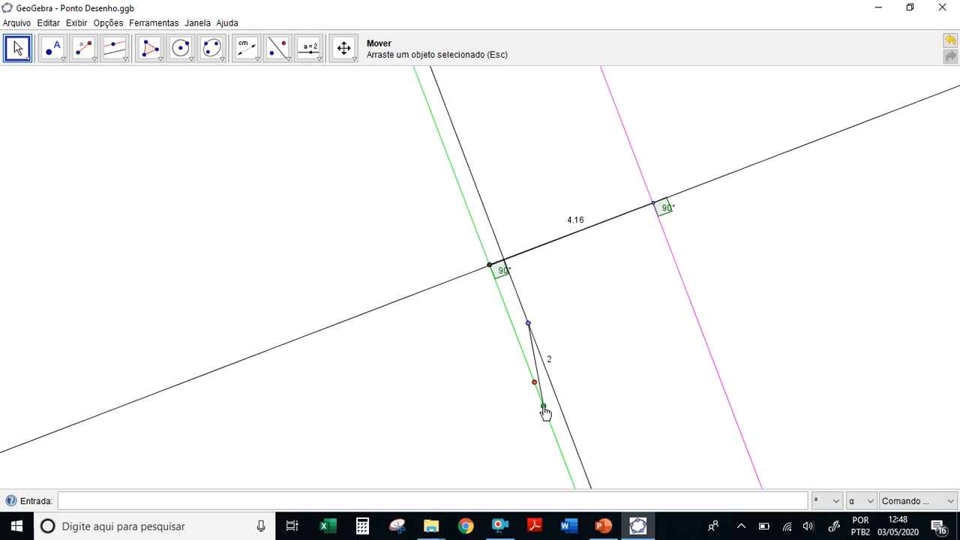
pyautogui.moveTo(545, 412); pyautogui.dragTo(569, 372)
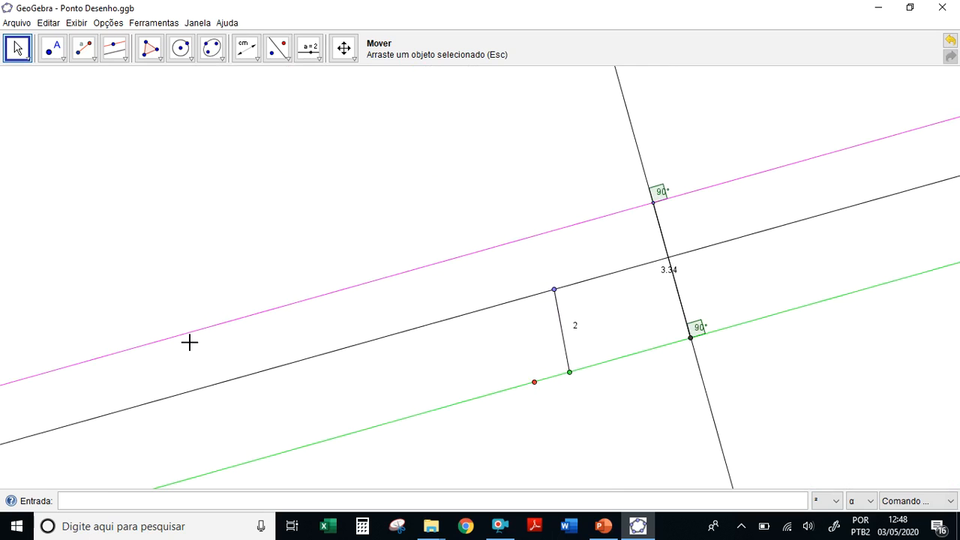